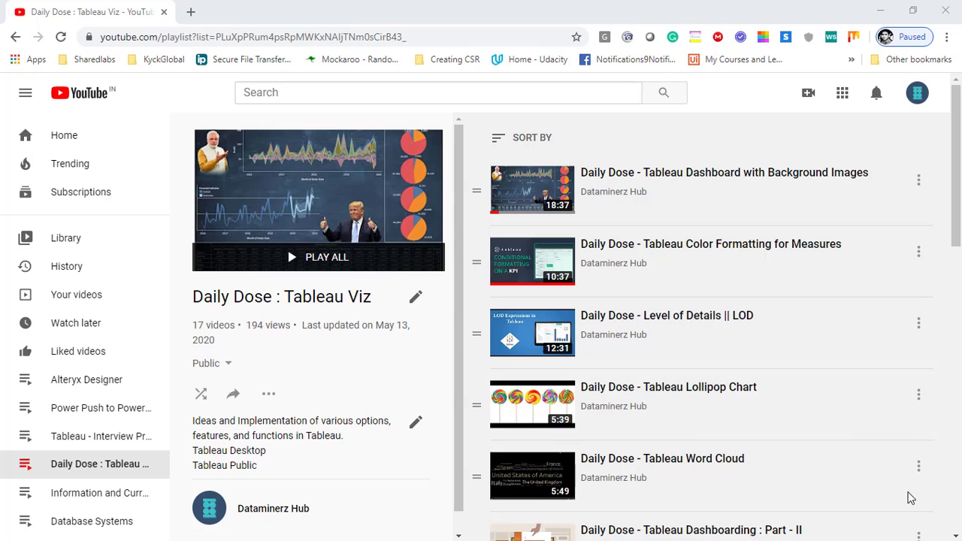
Connect a new Tableau workbook to Desktop > Raw Data > Sample - Superstore.xls as an Excel source
{"action": "left_click", "coordinate": [880, 10]}
{"action": "left_click", "coordinate": [609, 524]}
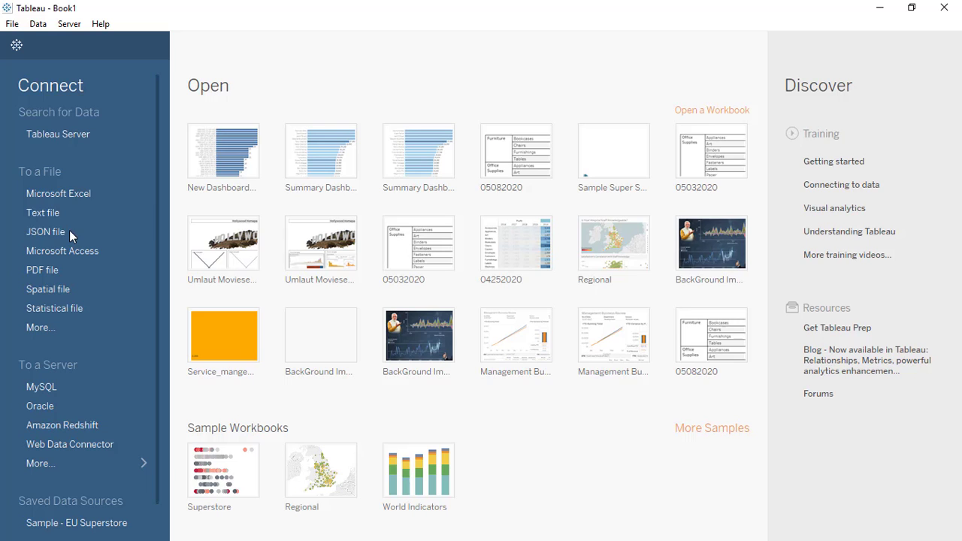
{"action": "left_click", "coordinate": [73, 194]}
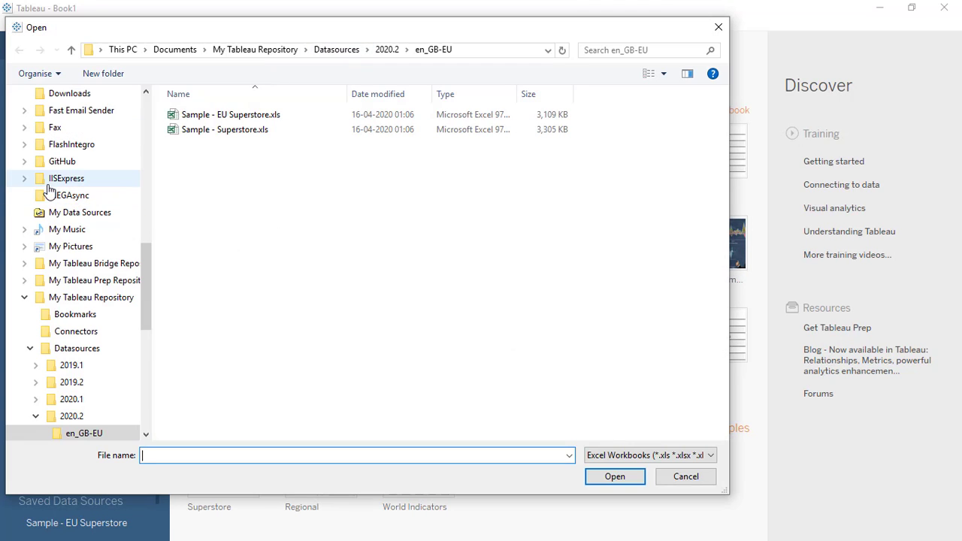
{"action": "scroll", "coordinate": [47, 188], "scroll_direction": "up", "scroll_amount": 15}
{"action": "left_click", "coordinate": [64, 124]}
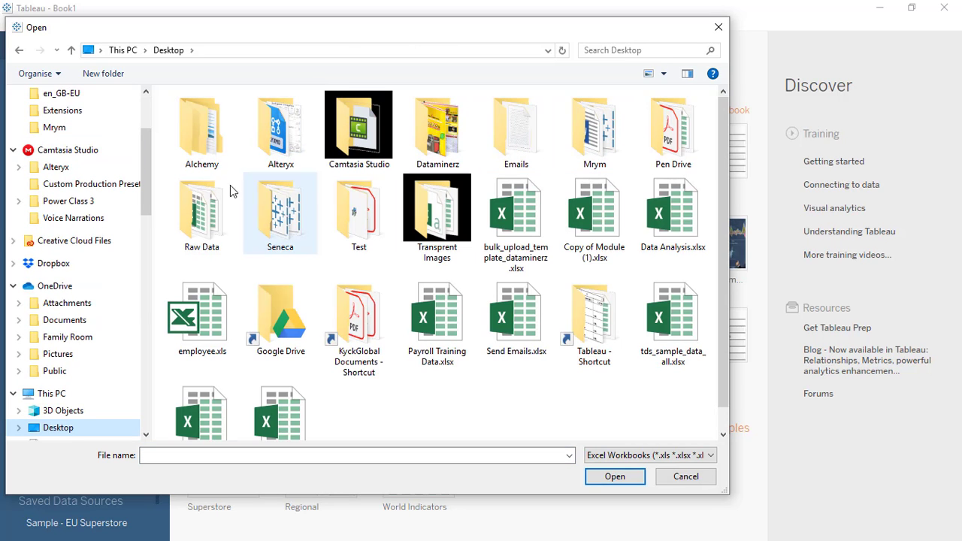
{"action": "double_click", "coordinate": [220, 215]}
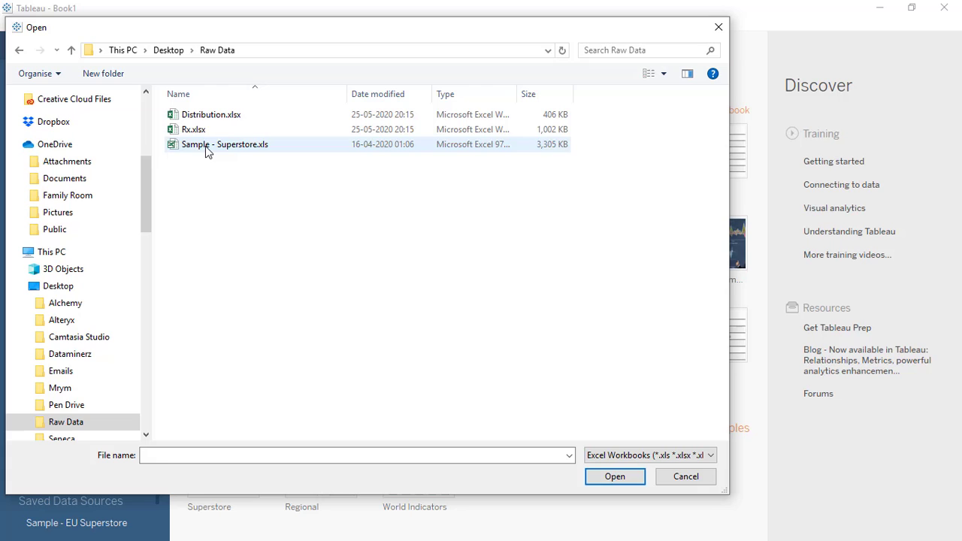
{"action": "left_click", "coordinate": [206, 146]}
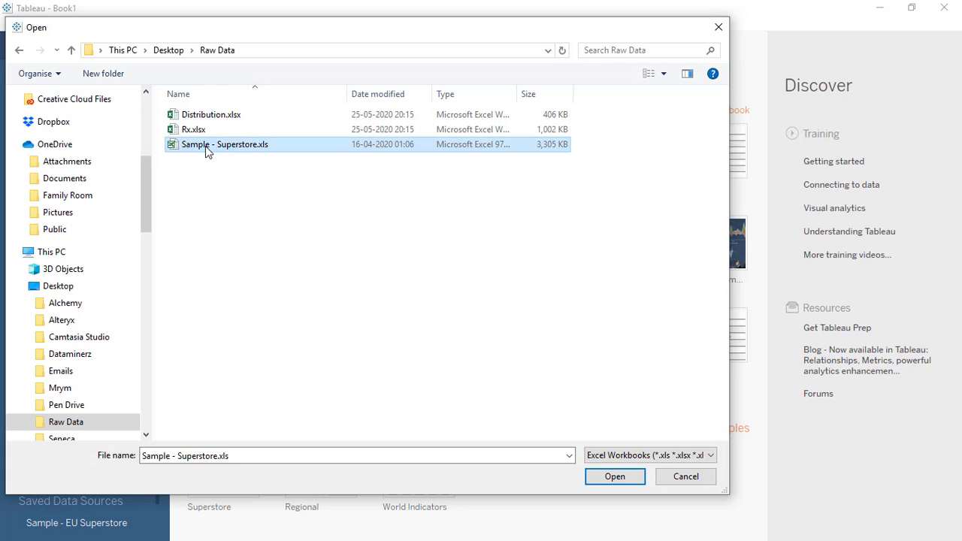
{"action": "left_click", "coordinate": [606, 482]}
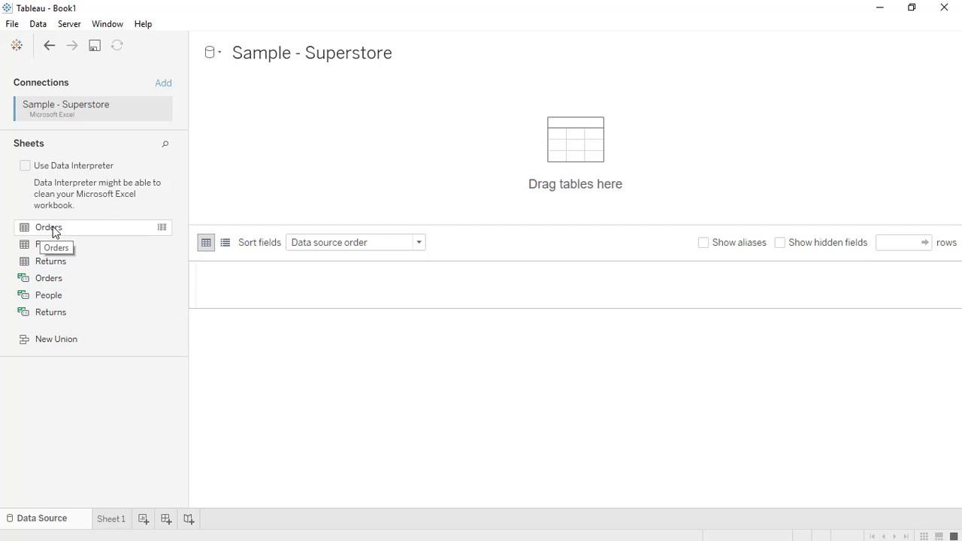
Place the Orders sheet on the canvas and preview the People and Returns sheet rows
{"action": "left_click_drag", "start_coordinate": [53, 227], "coordinate": [253, 133]}
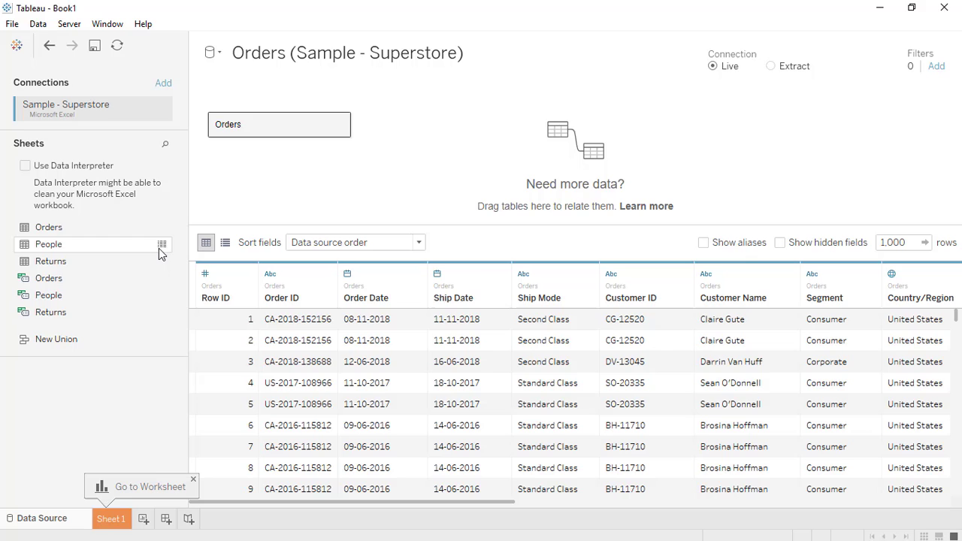
{"action": "left_click", "coordinate": [162, 245]}
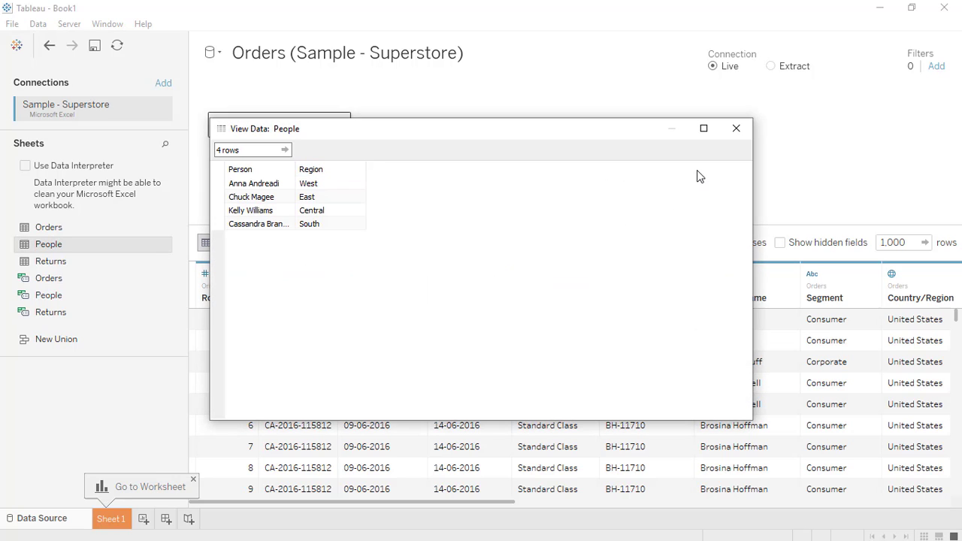
{"action": "left_click", "coordinate": [736, 129]}
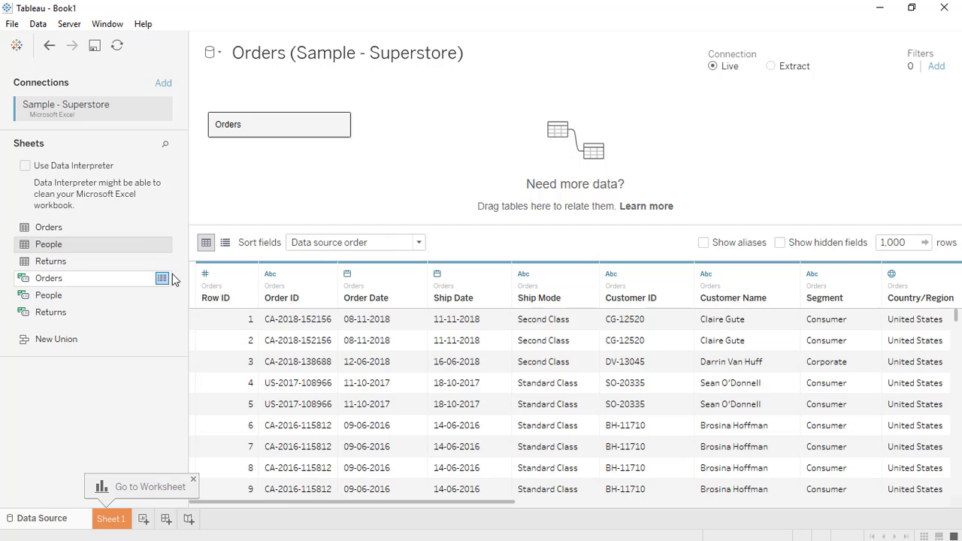
{"action": "left_click", "coordinate": [162, 260]}
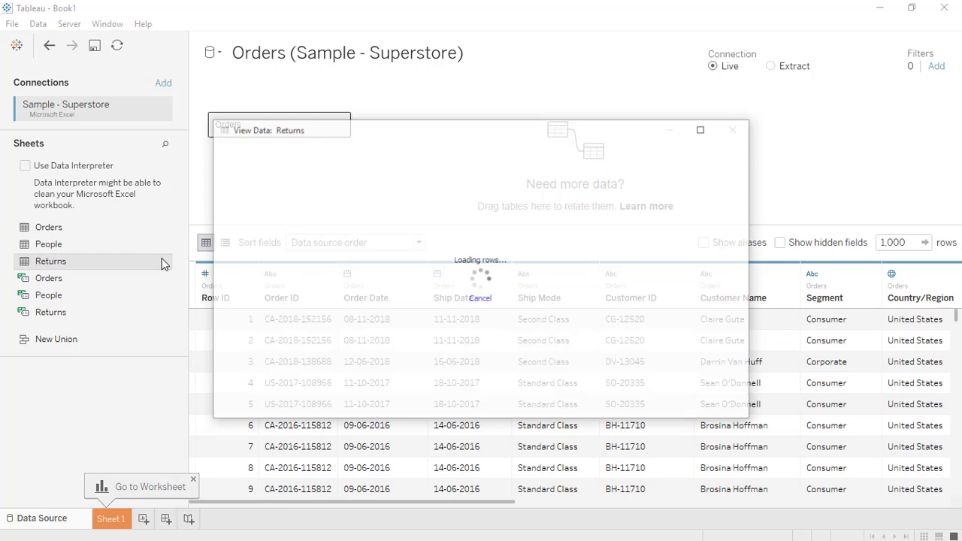
{"action": "left_click", "coordinate": [737, 129]}
Relate Returns to Orders on Order ID = Order ID (Returns) and reopen the relationship to verify it
{"action": "left_click_drag", "start_coordinate": [60, 264], "coordinate": [423, 142]}
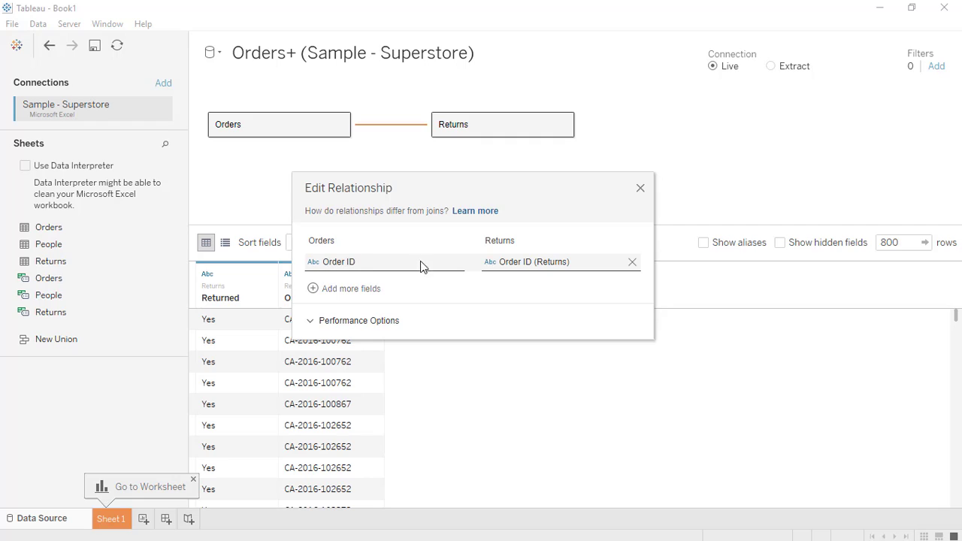
{"action": "left_click", "coordinate": [640, 188]}
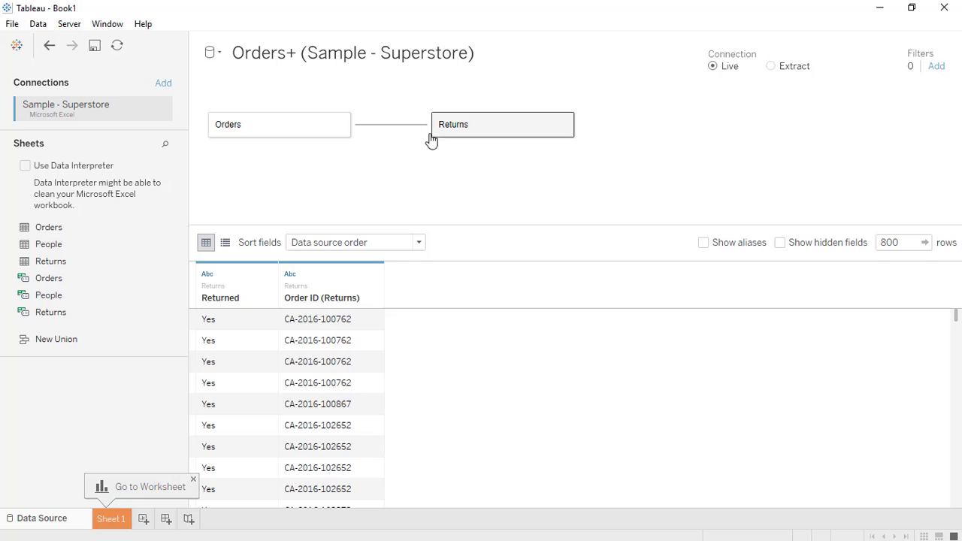
{"action": "left_click", "coordinate": [385, 129]}
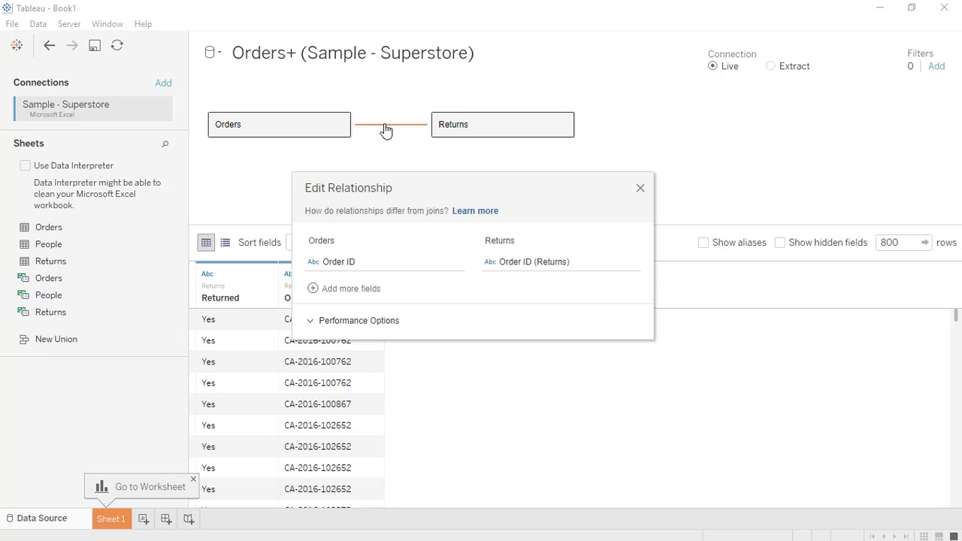
Close the Edit Relationship dialog and check the many-to-many Orders–Returns cardinality
{"action": "left_click", "coordinate": [641, 189]}
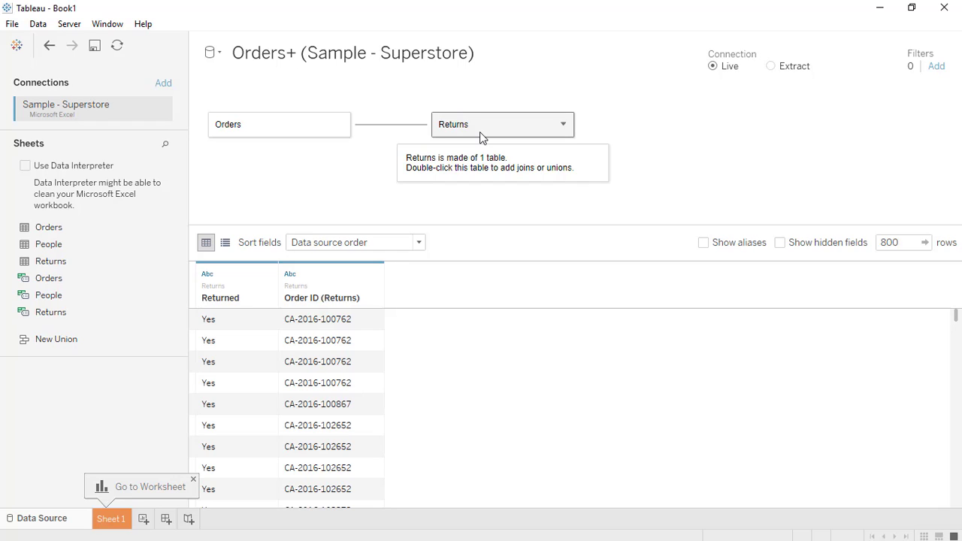
{"action": "mouse_move", "coordinate": [386, 129]}
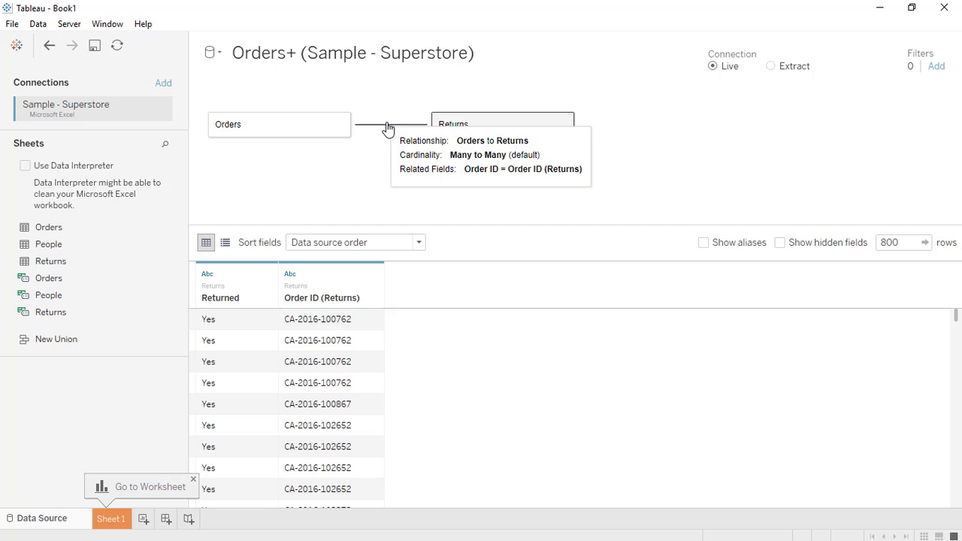
On Sheet 1, put Category and Order ID (Returns) on Rows, measuring Order ID as Count (Distinct)
{"action": "left_click", "coordinate": [112, 518]}
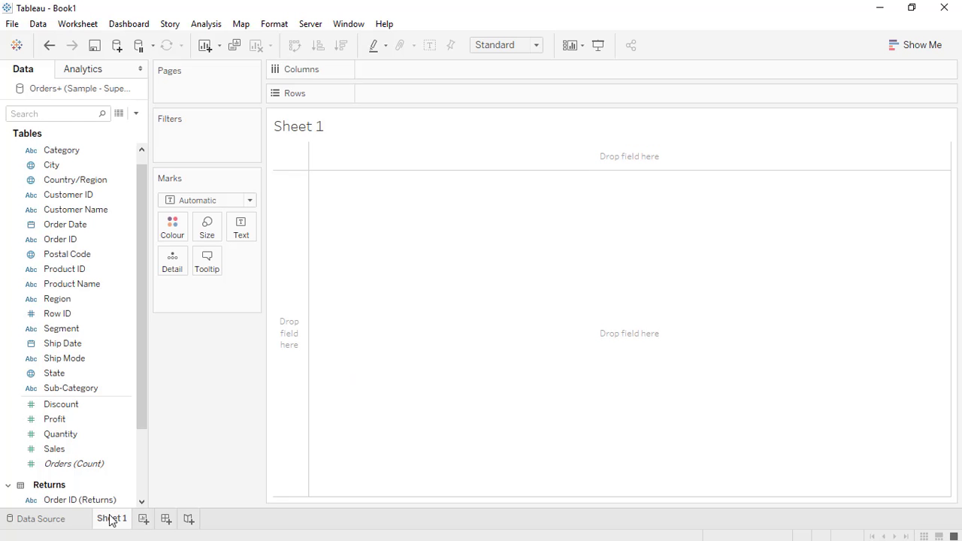
{"action": "left_click_drag", "start_coordinate": [60, 152], "coordinate": [408, 107]}
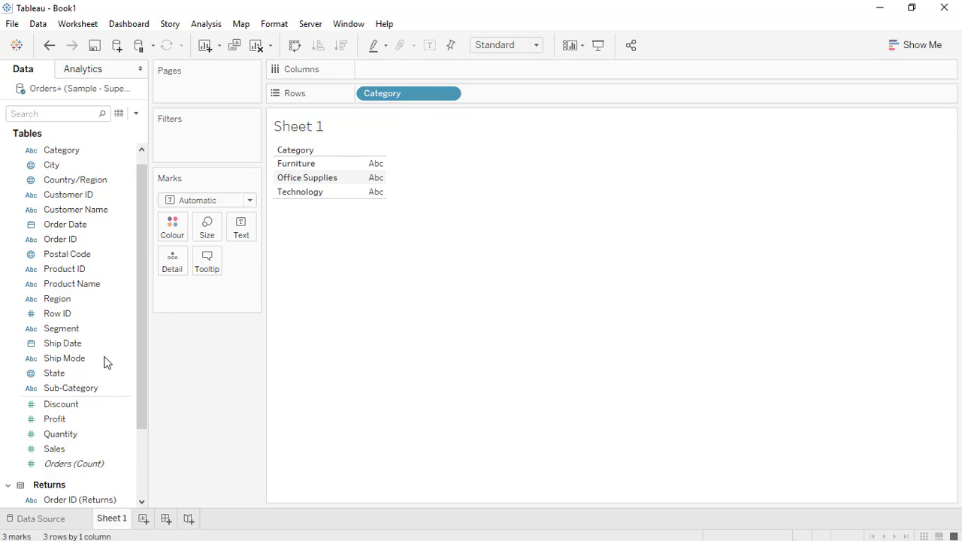
{"action": "left_click_drag", "start_coordinate": [143, 370], "coordinate": [142, 273]}
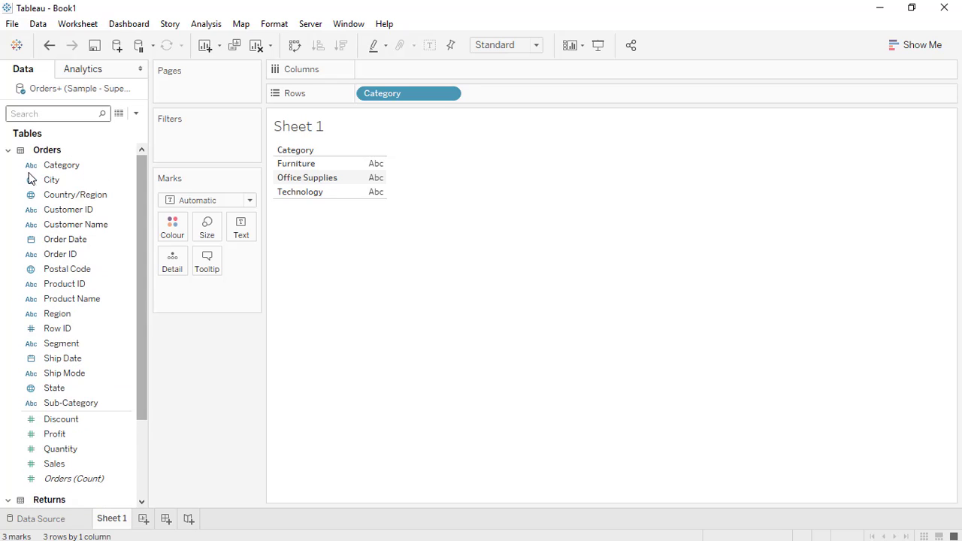
{"action": "left_click_drag", "start_coordinate": [145, 236], "coordinate": [139, 311]}
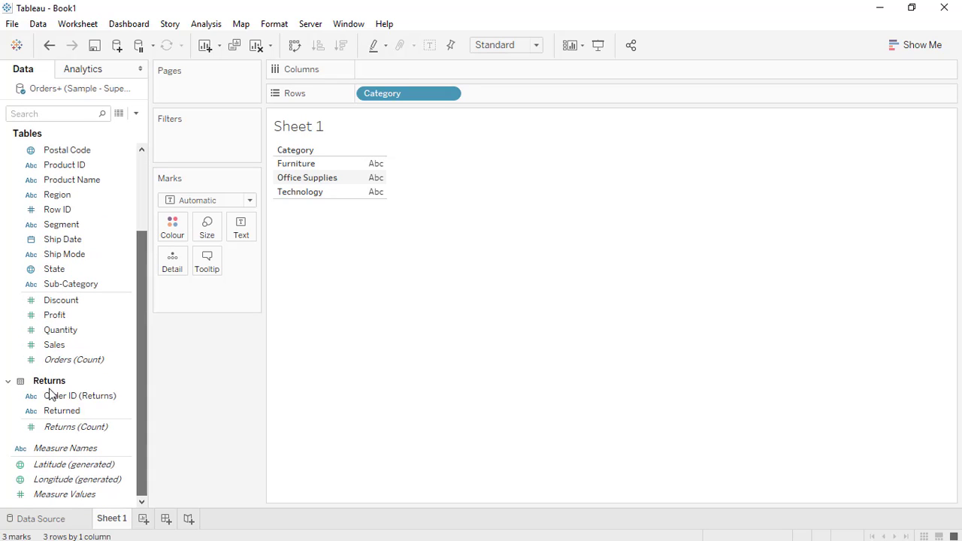
{"action": "left_click", "coordinate": [54, 398]}
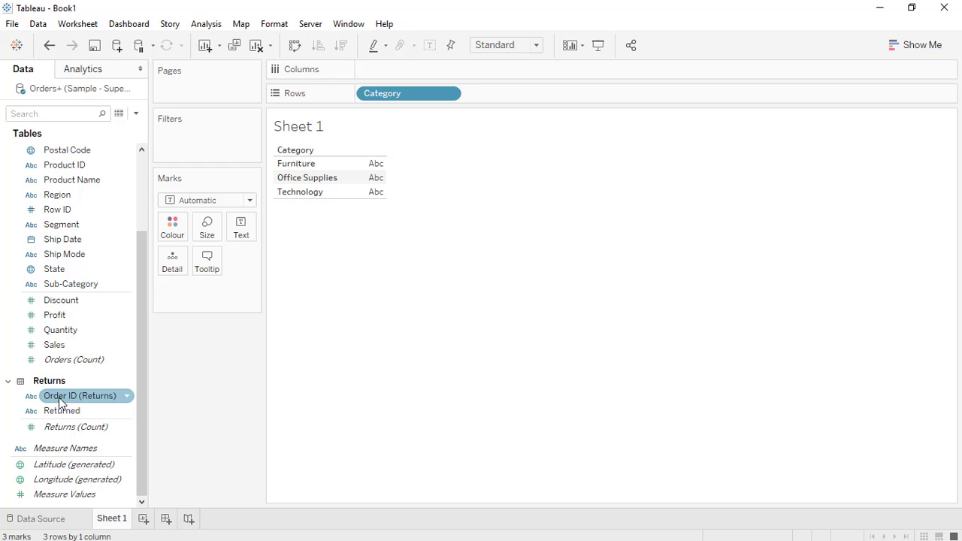
{"action": "left_click_drag", "start_coordinate": [60, 397], "coordinate": [507, 100]}
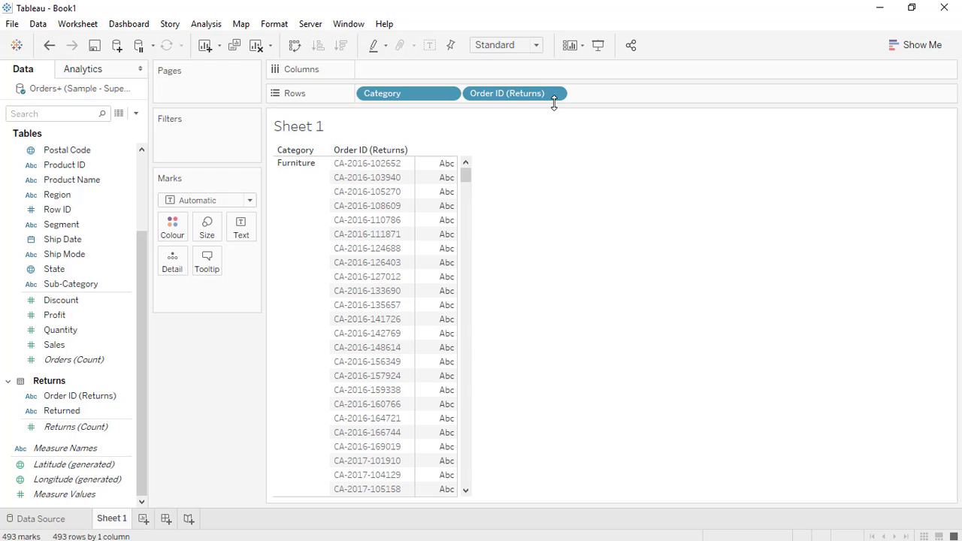
{"action": "left_click", "coordinate": [557, 94]}
{"action": "mouse_move", "coordinate": [517, 293]}
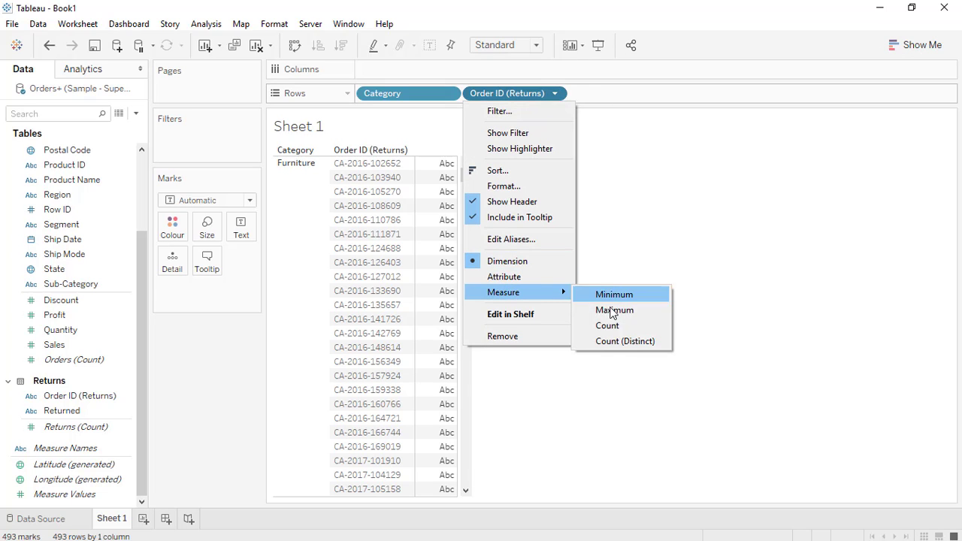
{"action": "left_click", "coordinate": [615, 342]}
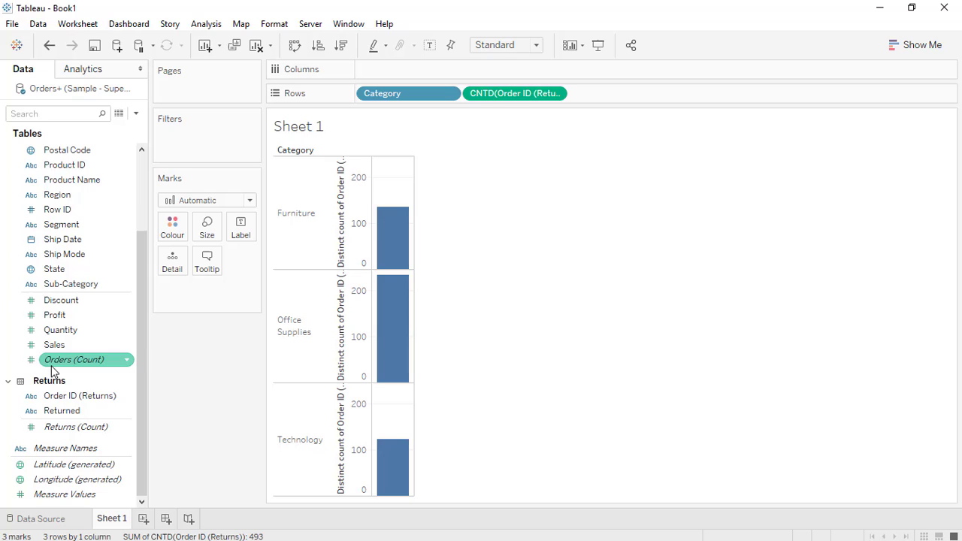
{"action": "scroll", "coordinate": [53, 344], "scroll_direction": "up", "scroll_amount": 3}
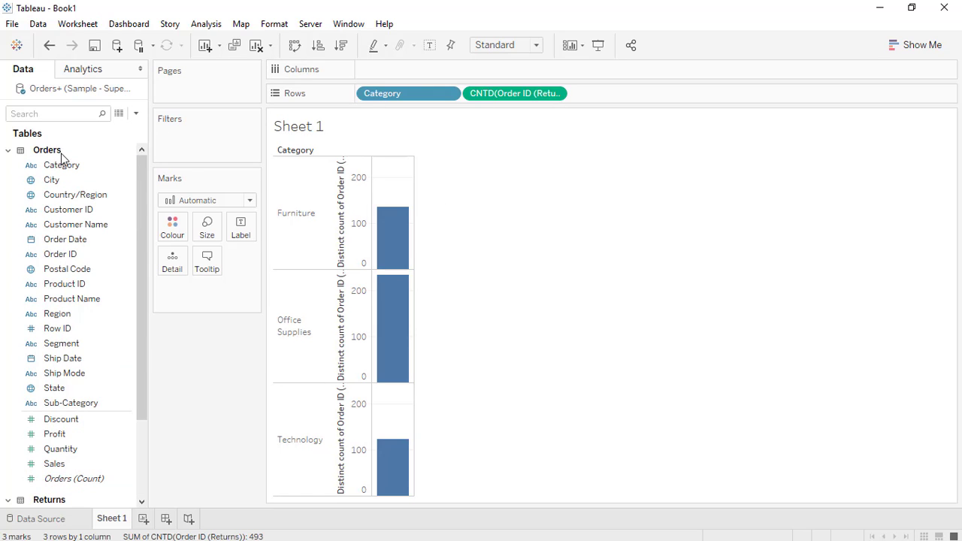
Turn the chart into a horizontal stacked bar using Show Me and Swap Axes
{"action": "left_click", "coordinate": [940, 46]}
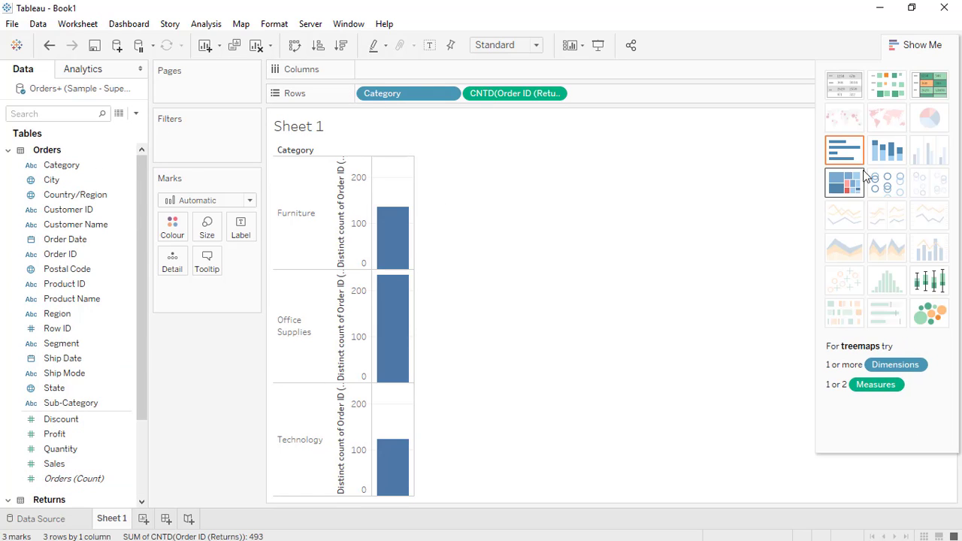
{"action": "left_click", "coordinate": [894, 155]}
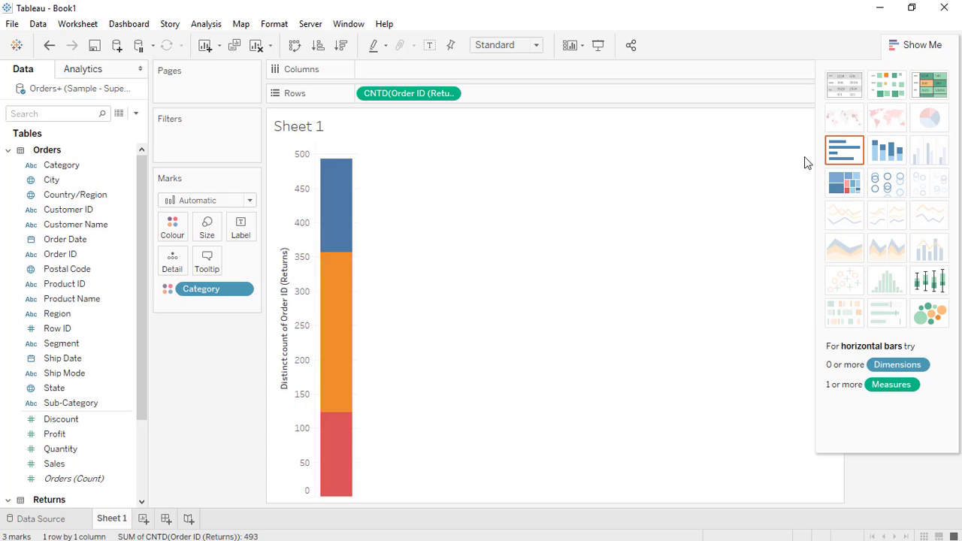
{"action": "left_click", "coordinate": [295, 45]}
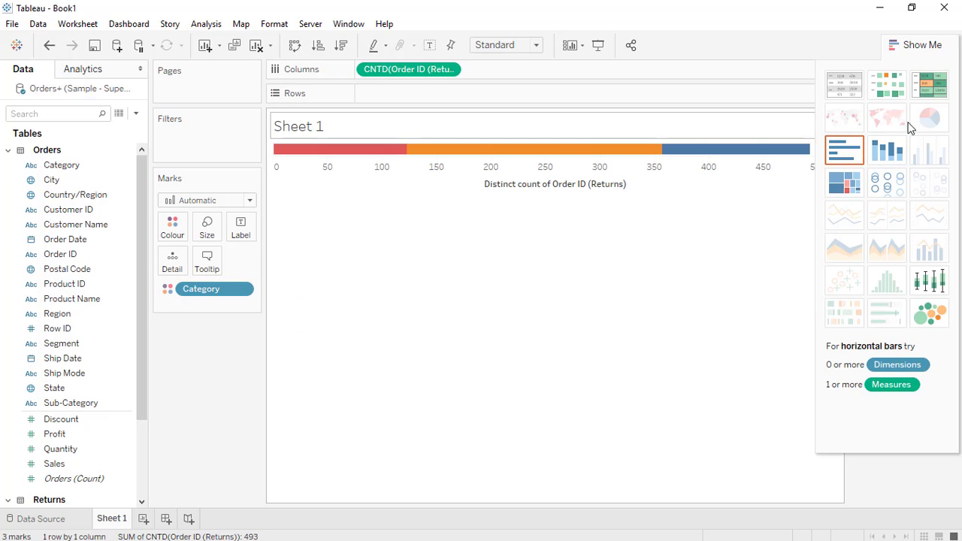
{"action": "left_click", "coordinate": [917, 45]}
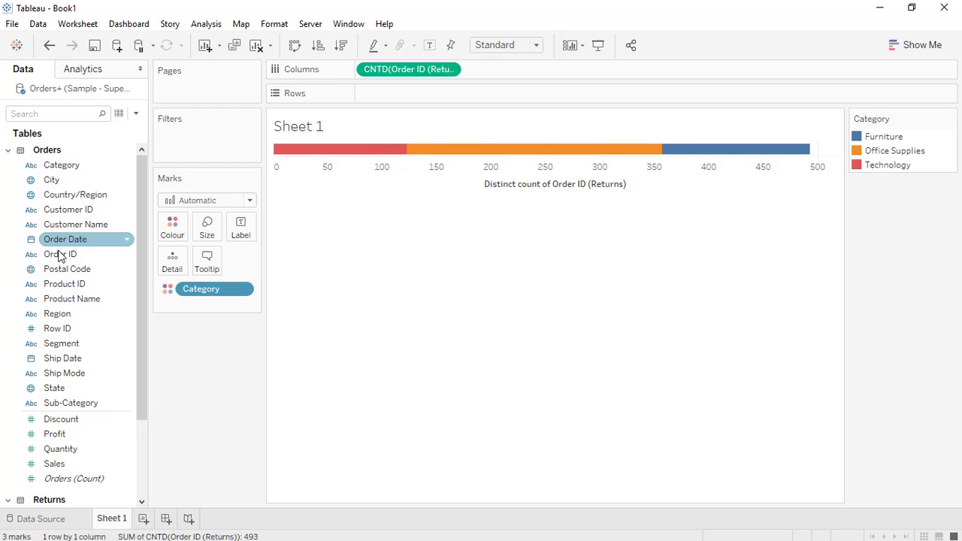
Add YEAR(Order Date) to Rows, show vertical bars per Category, and colour them by Region
{"action": "left_click_drag", "start_coordinate": [61, 241], "coordinate": [421, 105]}
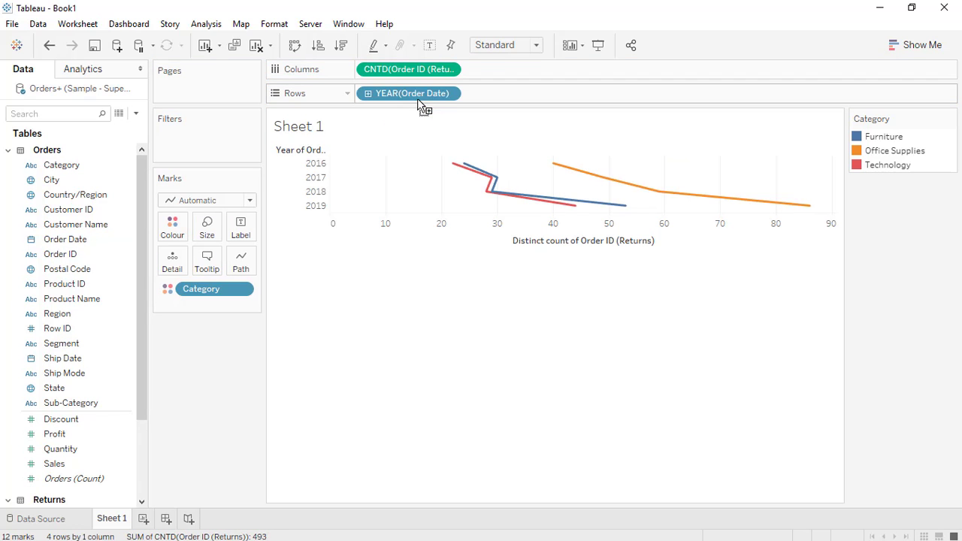
{"action": "left_click", "coordinate": [918, 46]}
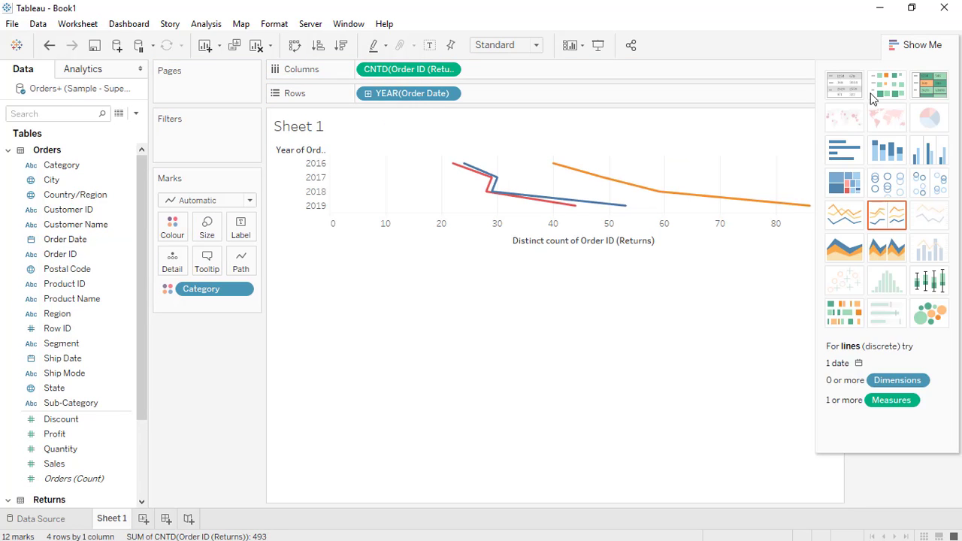
{"action": "left_click", "coordinate": [843, 154]}
{"action": "left_click", "coordinate": [929, 44]}
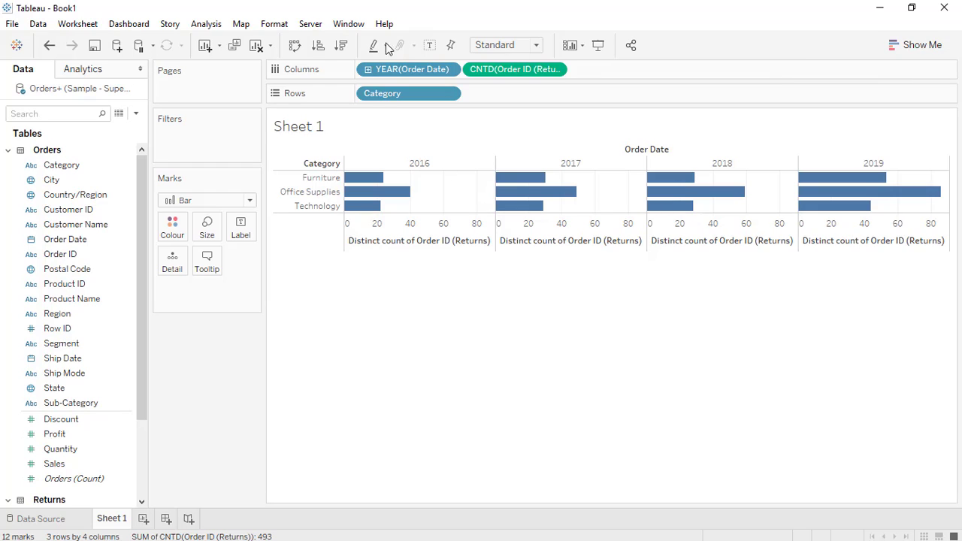
{"action": "left_click", "coordinate": [295, 46]}
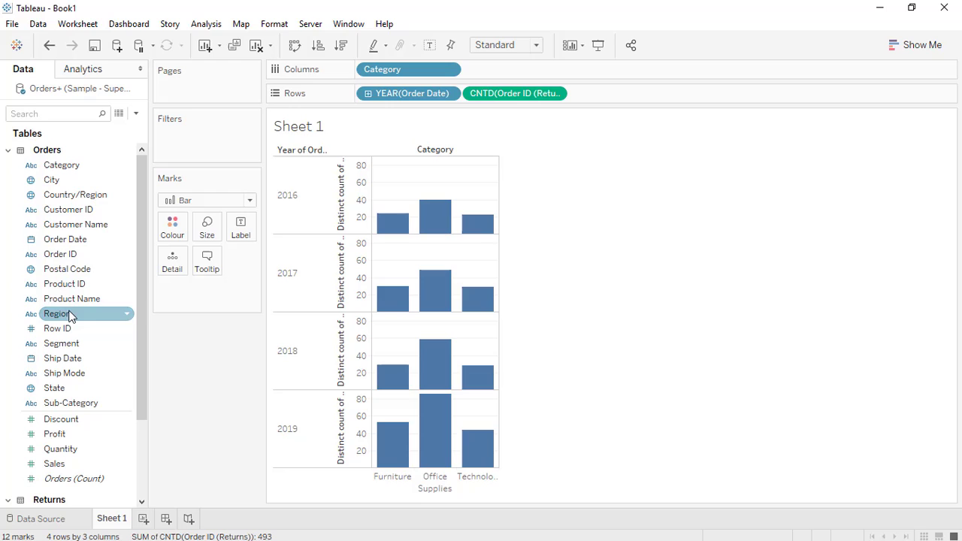
{"action": "left_click_drag", "start_coordinate": [69, 316], "coordinate": [172, 223]}
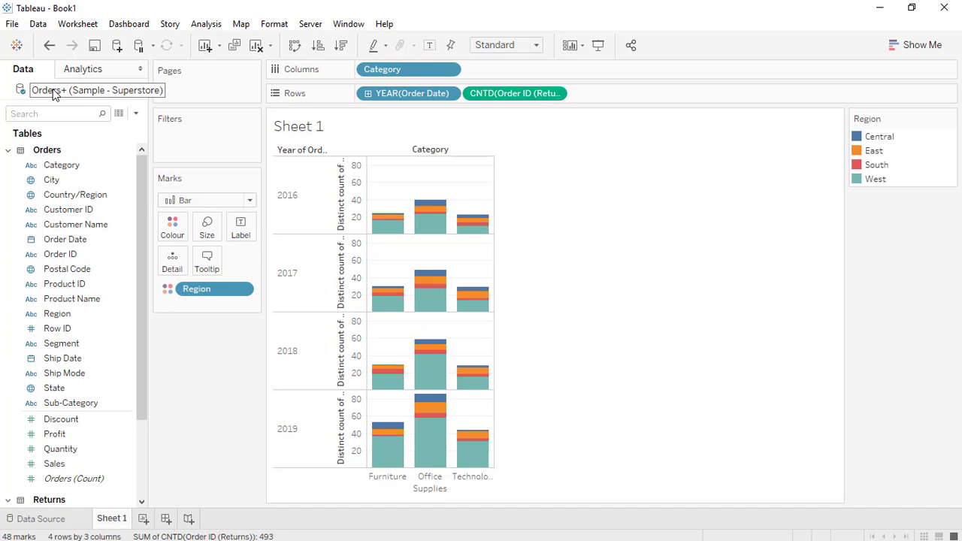
Switch to the Book2 workbook and connect it to Rx.xlsx as an Excel source
{"action": "left_click", "coordinate": [880, 13]}
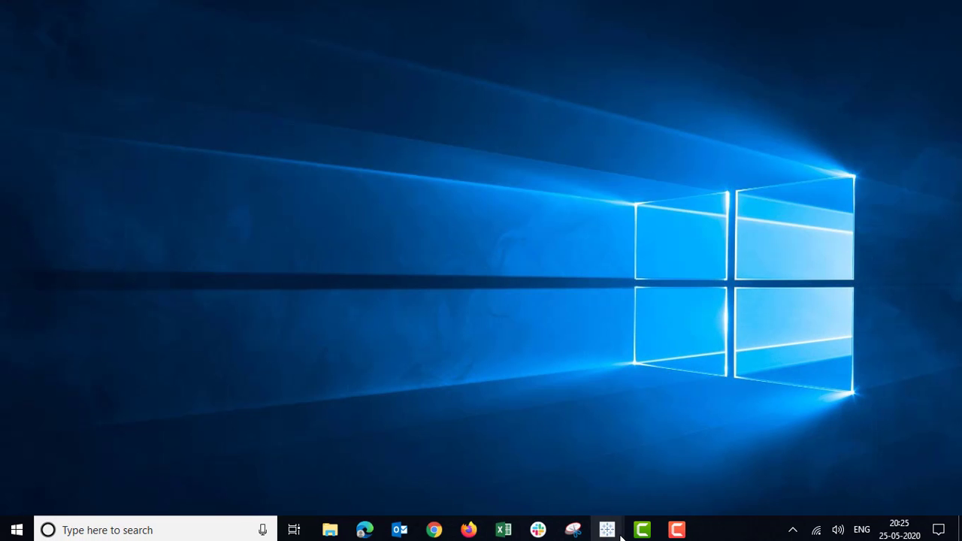
{"action": "mouse_move", "coordinate": [613, 510]}
{"action": "left_click", "coordinate": [678, 449]}
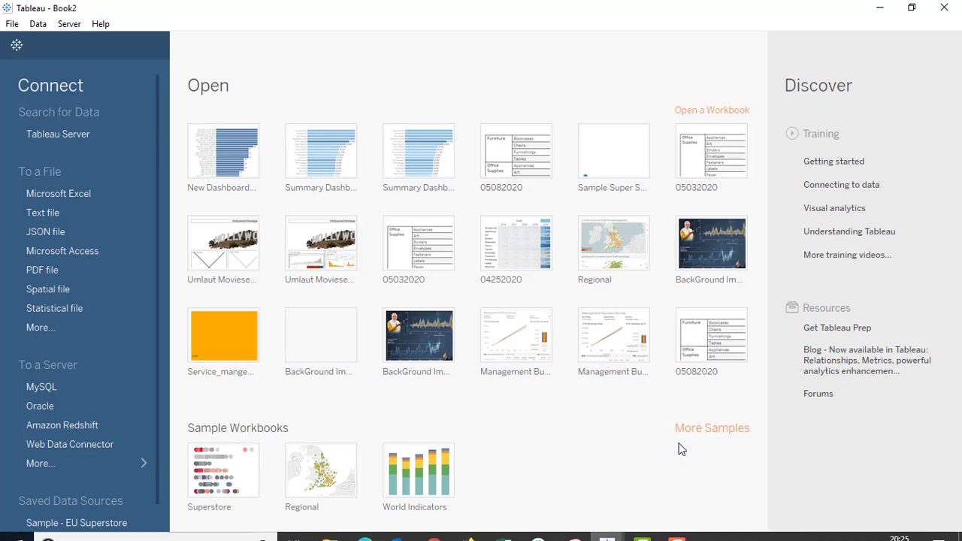
{"action": "left_click", "coordinate": [46, 197]}
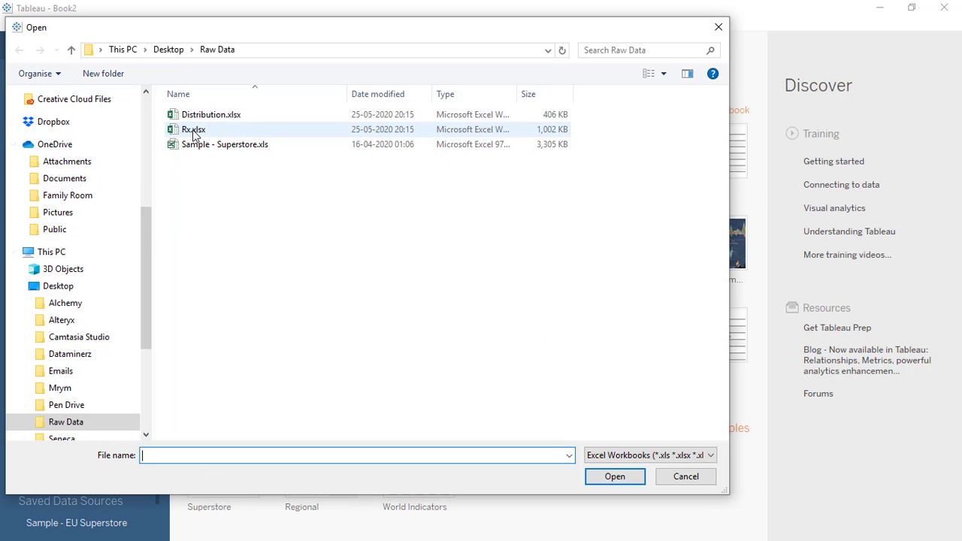
{"action": "left_click", "coordinate": [193, 130]}
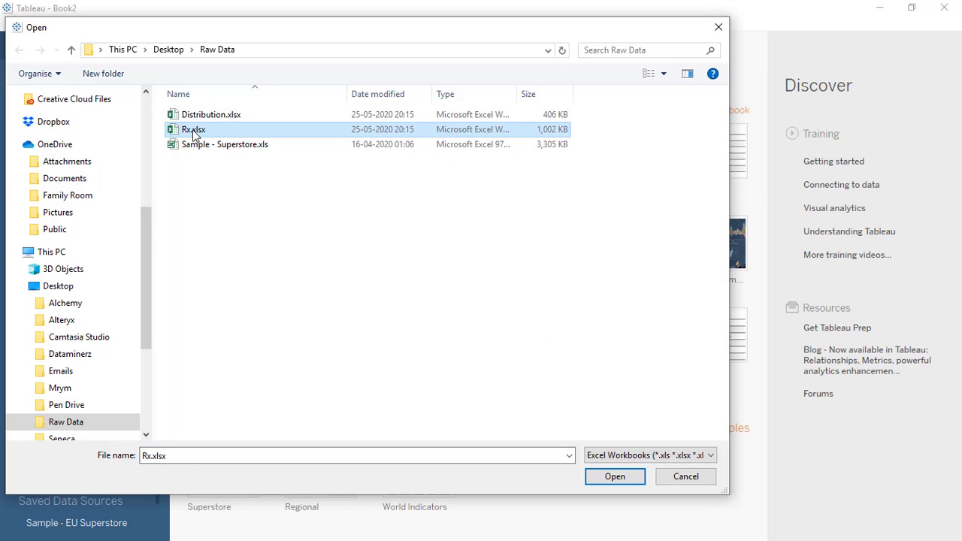
{"action": "left_click", "coordinate": [610, 477]}
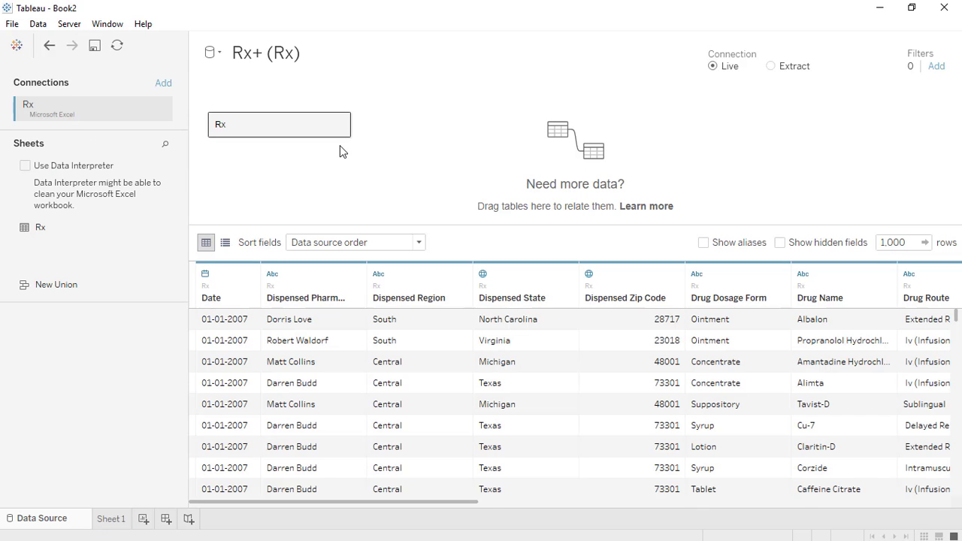
Open Sheet 1, then add Distribution.xlsx as a second Excel data source
{"action": "left_click", "coordinate": [113, 519]}
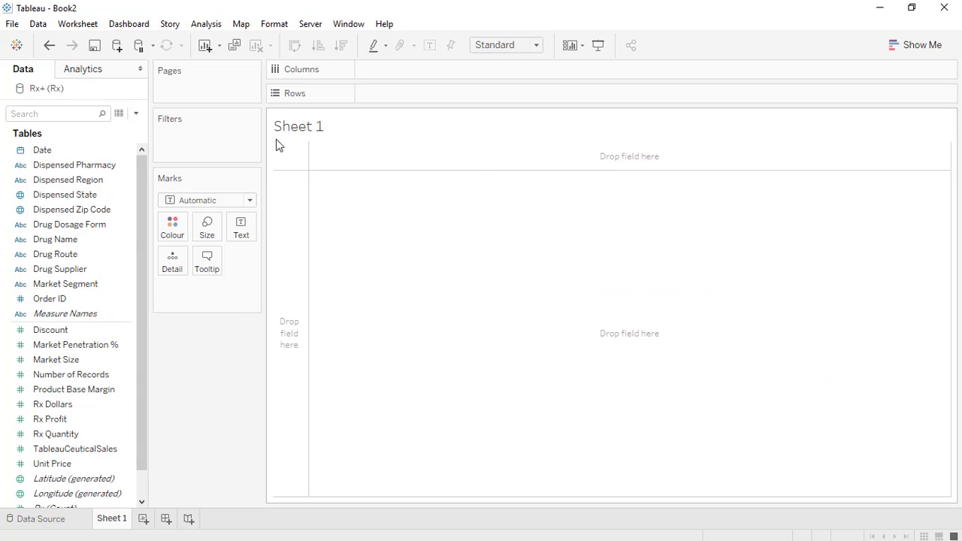
{"action": "scroll", "coordinate": [143, 252], "scroll_direction": "down", "scroll_amount": 2}
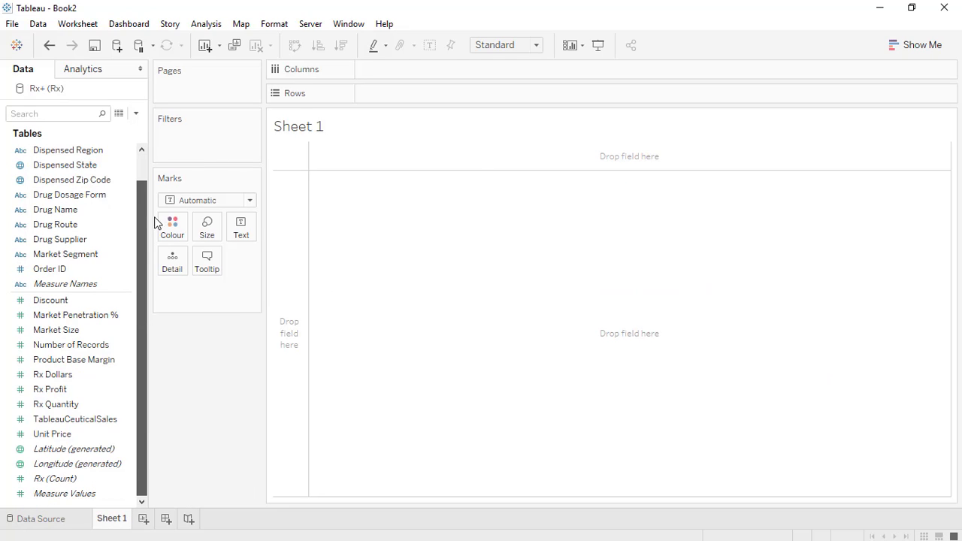
{"action": "scroll", "coordinate": [143, 223], "scroll_direction": "up", "scroll_amount": 2}
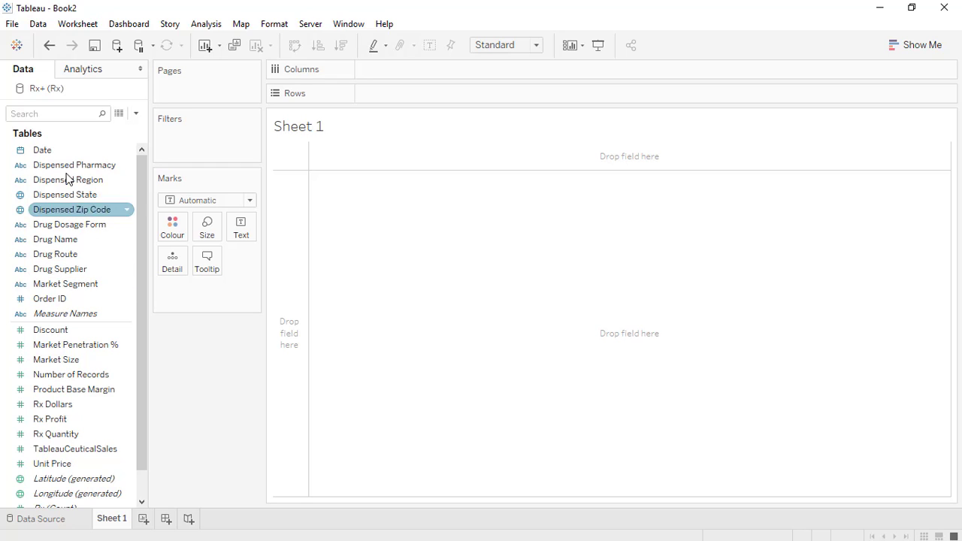
{"action": "left_click", "coordinate": [117, 45]}
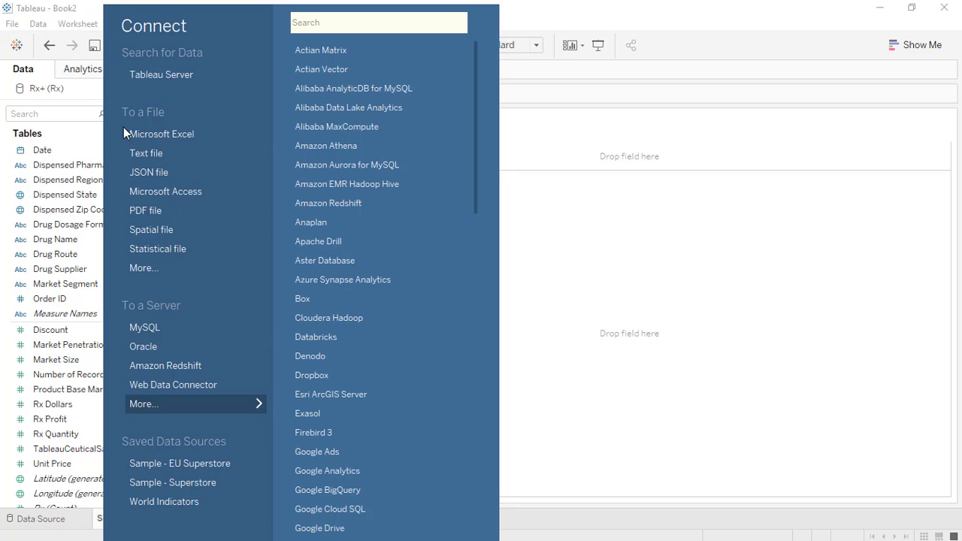
{"action": "left_click", "coordinate": [154, 132]}
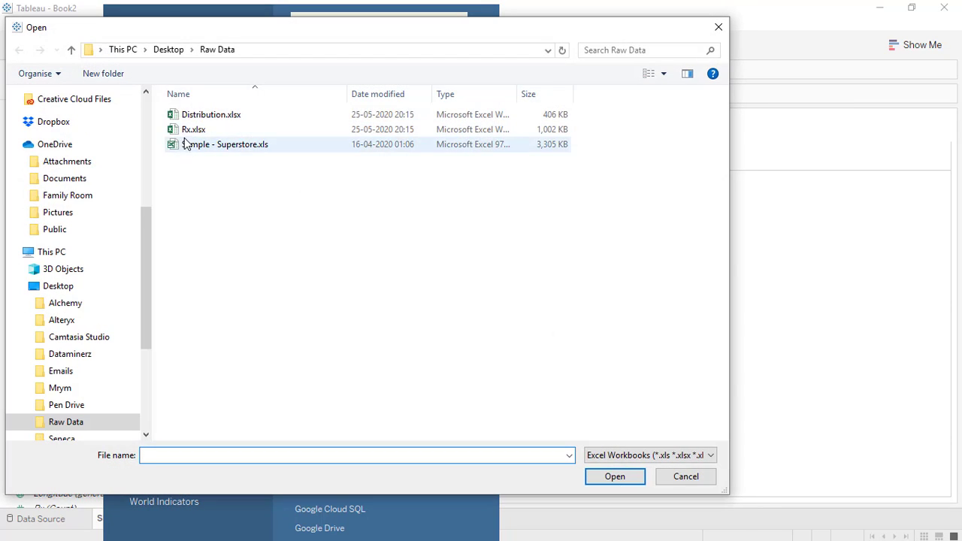
{"action": "left_click", "coordinate": [206, 118]}
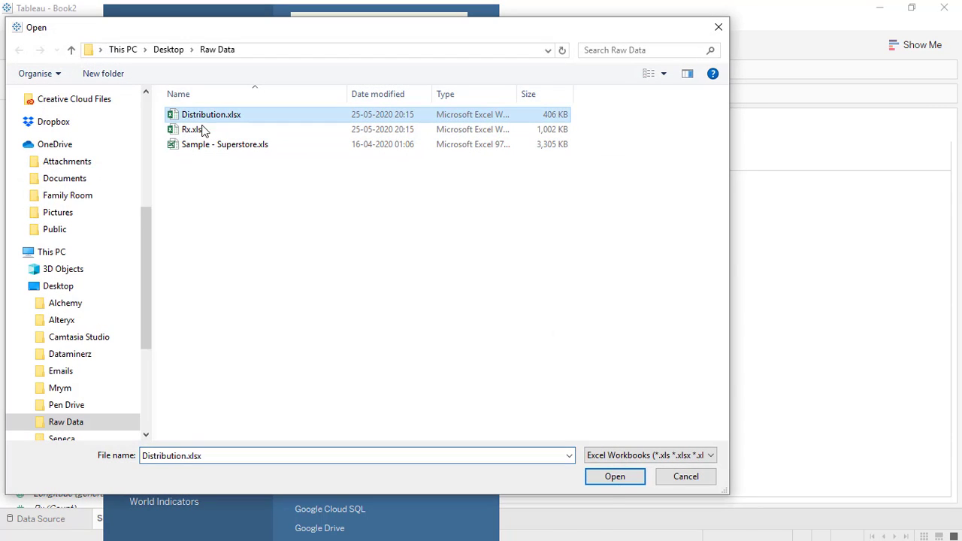
{"action": "left_click", "coordinate": [609, 483]}
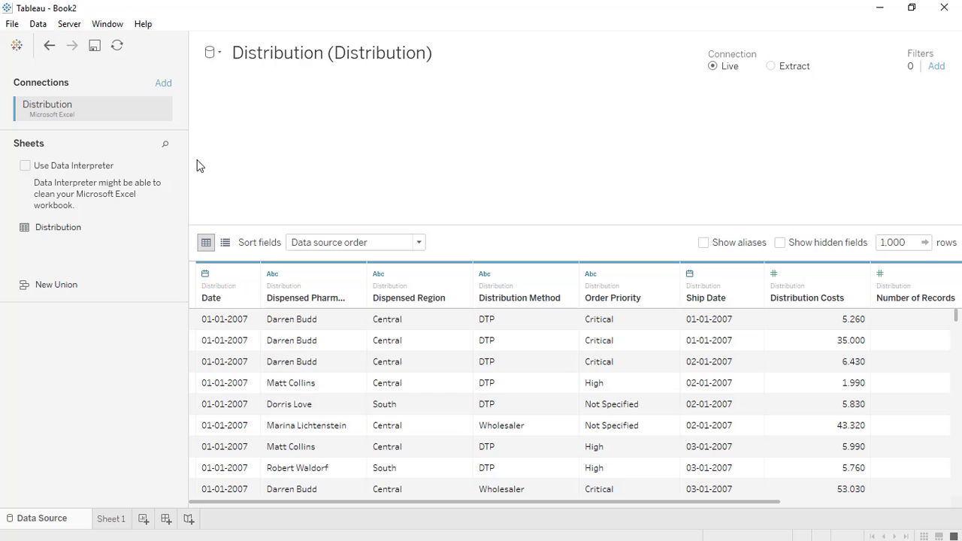
{"action": "left_click", "coordinate": [113, 520]}
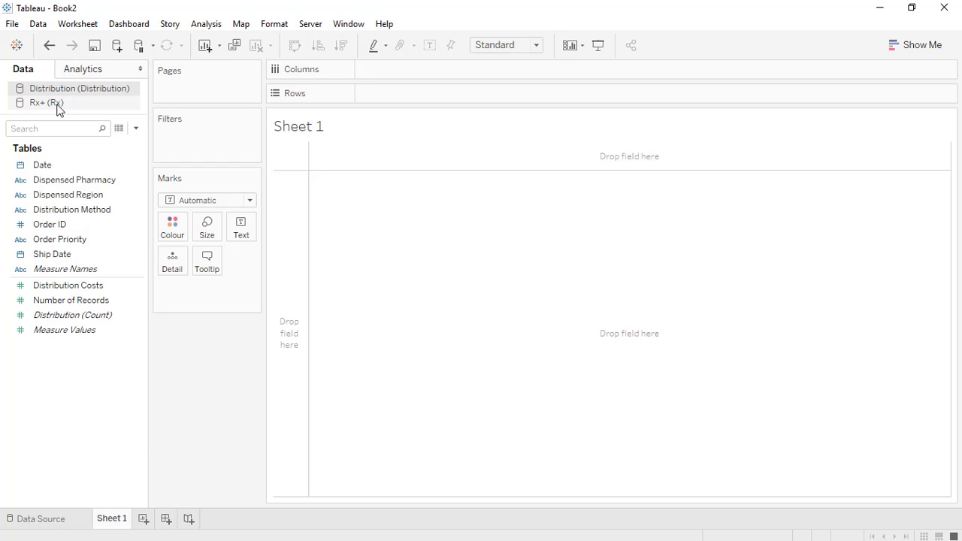
Remove the Distribution data source from the Book2 workbook
{"action": "right_click", "coordinate": [79, 88]}
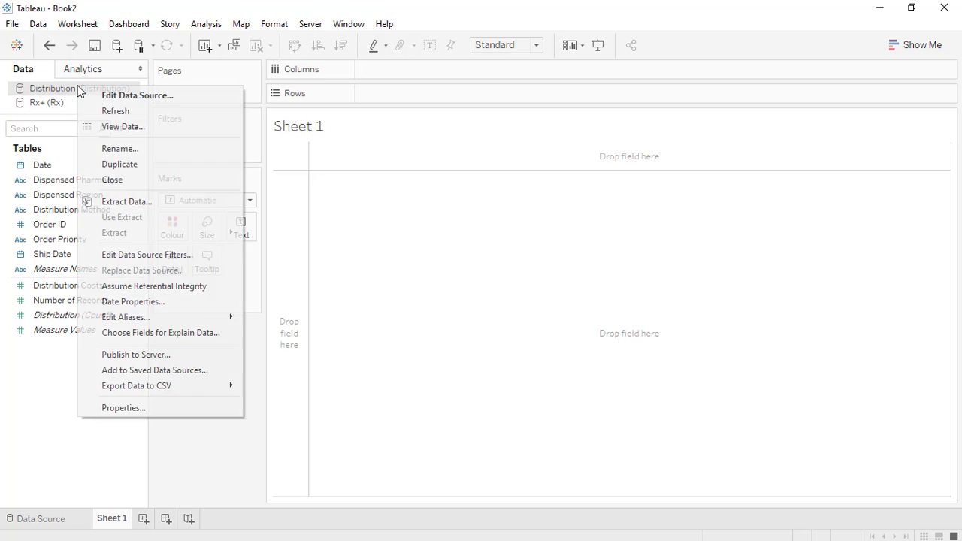
{"action": "left_click", "coordinate": [104, 181]}
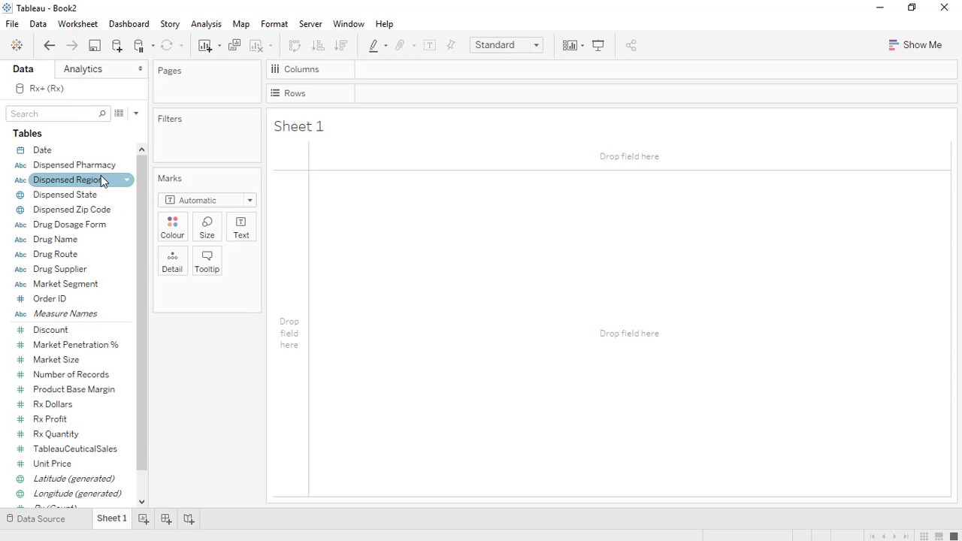
{"action": "mouse_move", "coordinate": [71, 521]}
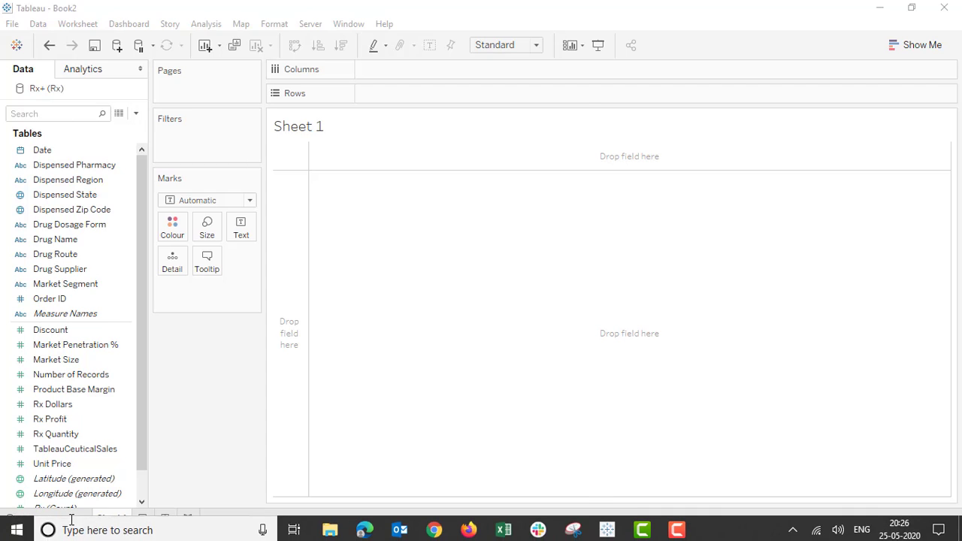
{"action": "left_click", "coordinate": [16, 530]}
{"action": "left_click", "coordinate": [759, 204]}
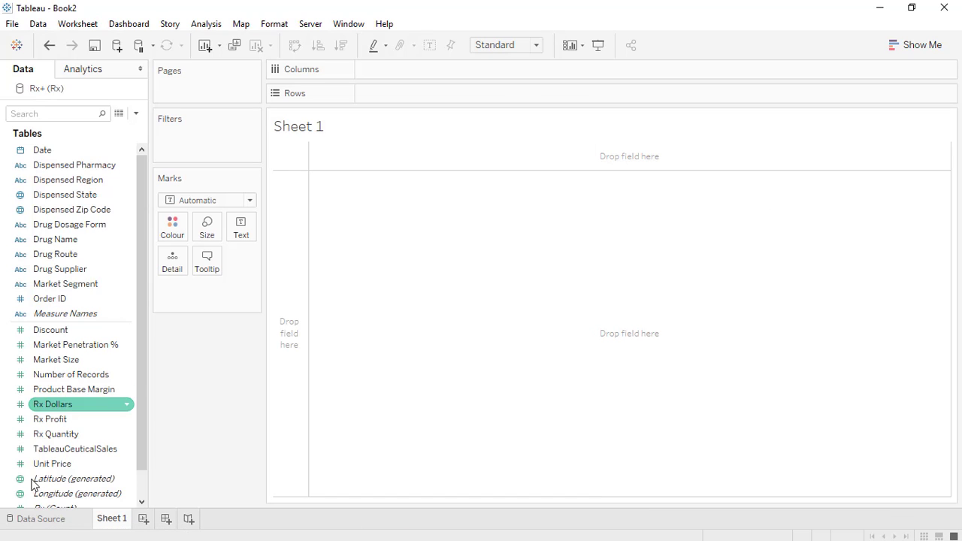
Visit the Rx data source page, return to Sheet 1, and check the Data menu's blend options
{"action": "left_click", "coordinate": [46, 519]}
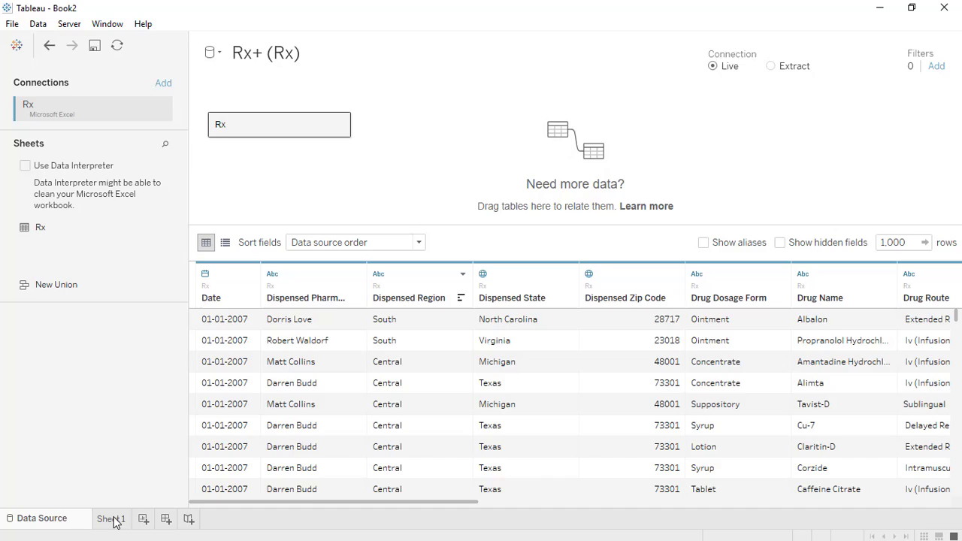
{"action": "left_click", "coordinate": [114, 519]}
{"action": "left_click", "coordinate": [38, 24]}
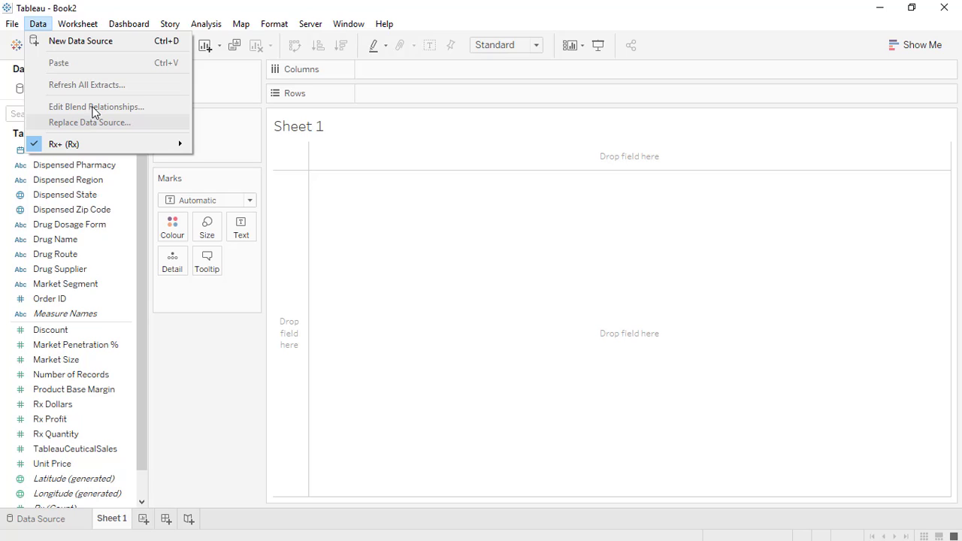
{"action": "left_click", "coordinate": [163, 348]}
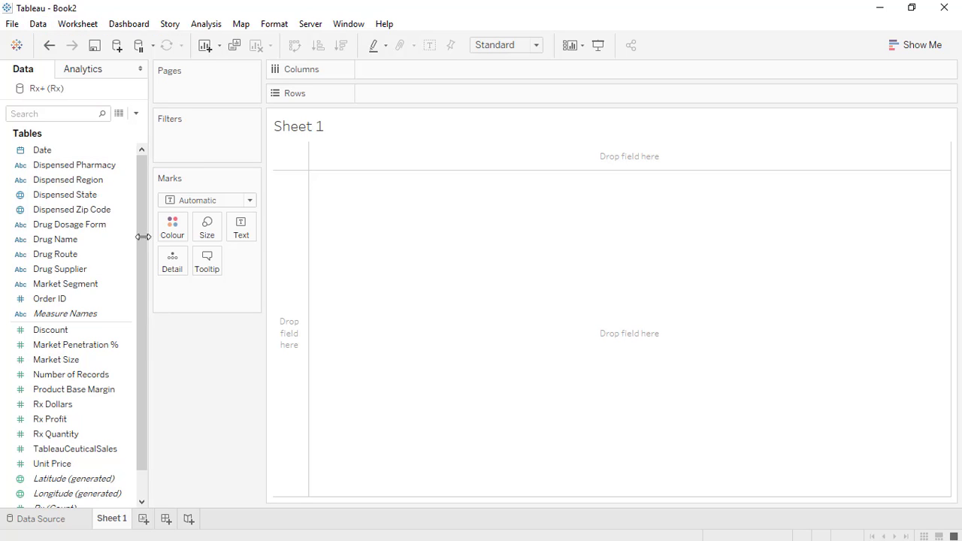
Reconnect Distribution.xlsx as a new Excel data source
{"action": "left_click", "coordinate": [117, 45]}
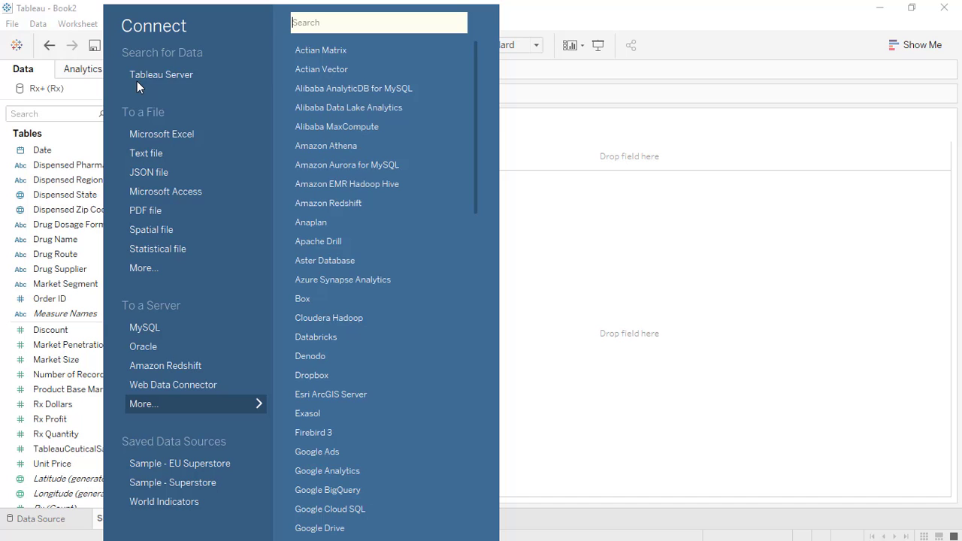
{"action": "left_click", "coordinate": [159, 133]}
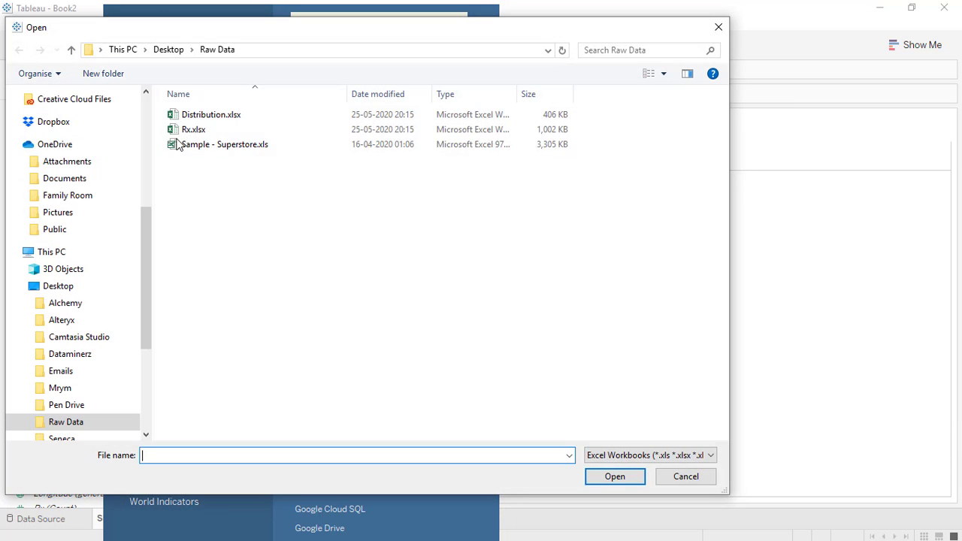
{"action": "left_click", "coordinate": [214, 119]}
{"action": "left_click", "coordinate": [624, 483]}
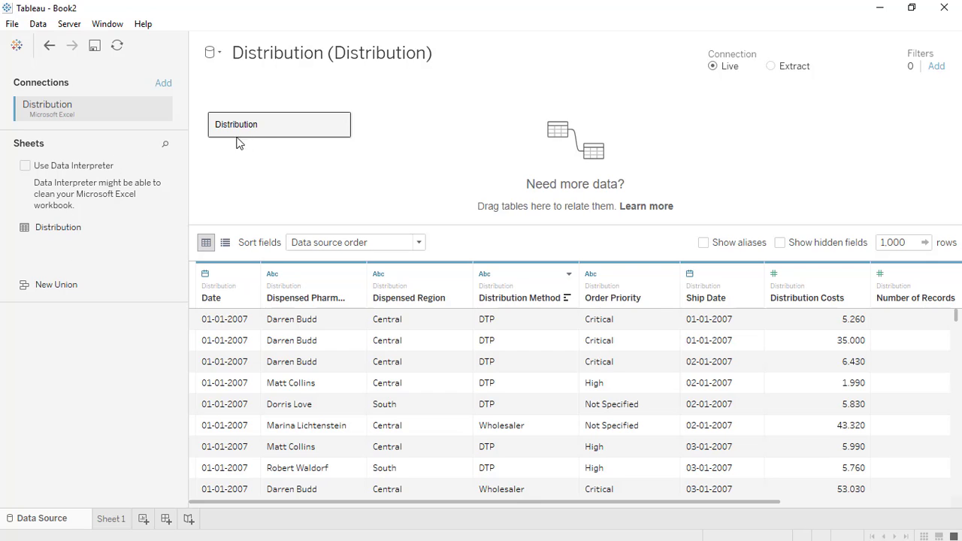
Back on Sheet 1, select the Rx source and open the Data menu's blend relationship options
{"action": "left_click", "coordinate": [111, 519]}
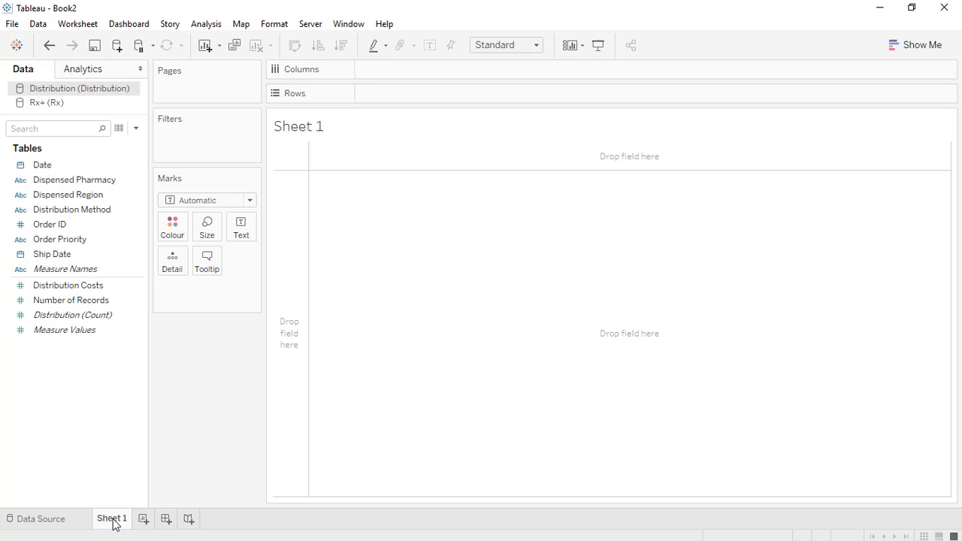
{"action": "left_click", "coordinate": [41, 107]}
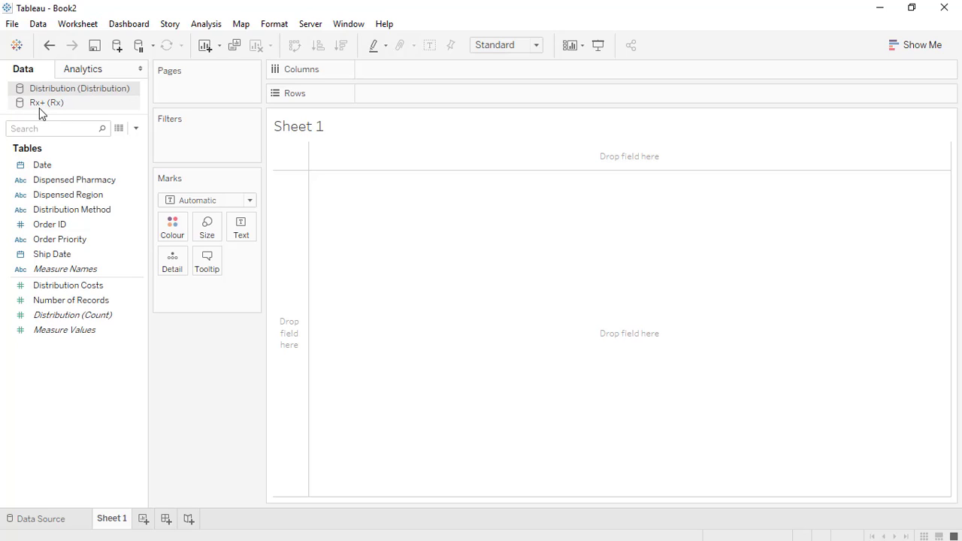
{"action": "left_click", "coordinate": [38, 24]}
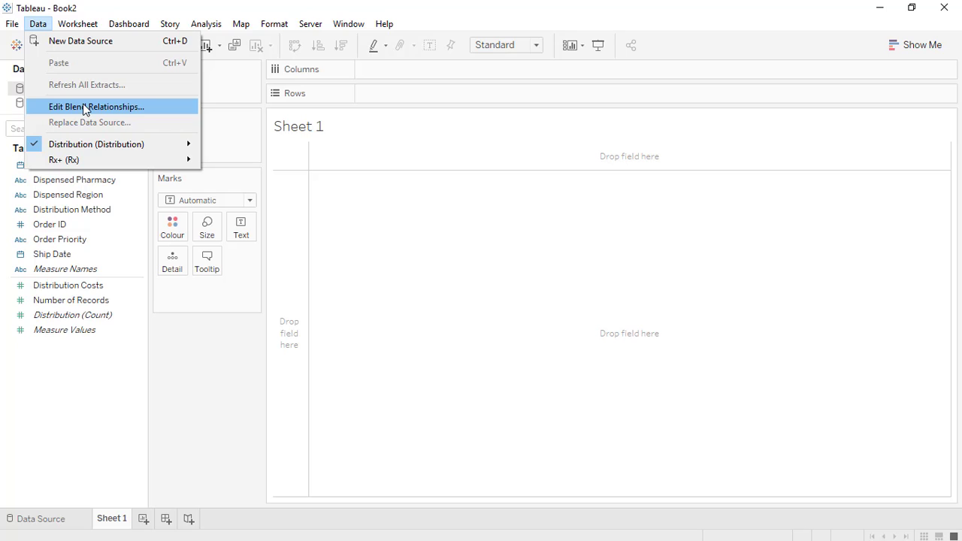
Make Rx the primary source and put its Dispensed Region (Central, East, South, West) on Rows
{"action": "left_click", "coordinate": [236, 373]}
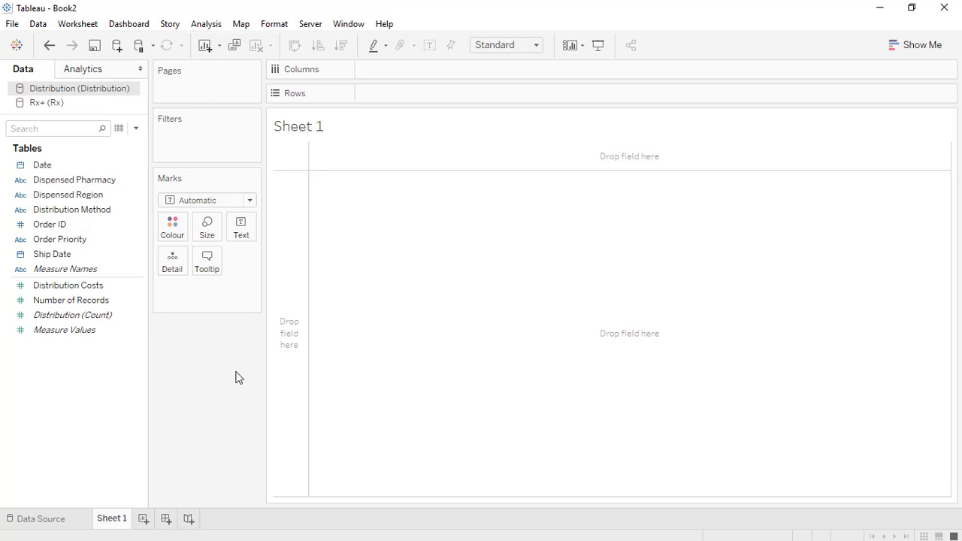
{"action": "left_click", "coordinate": [34, 103]}
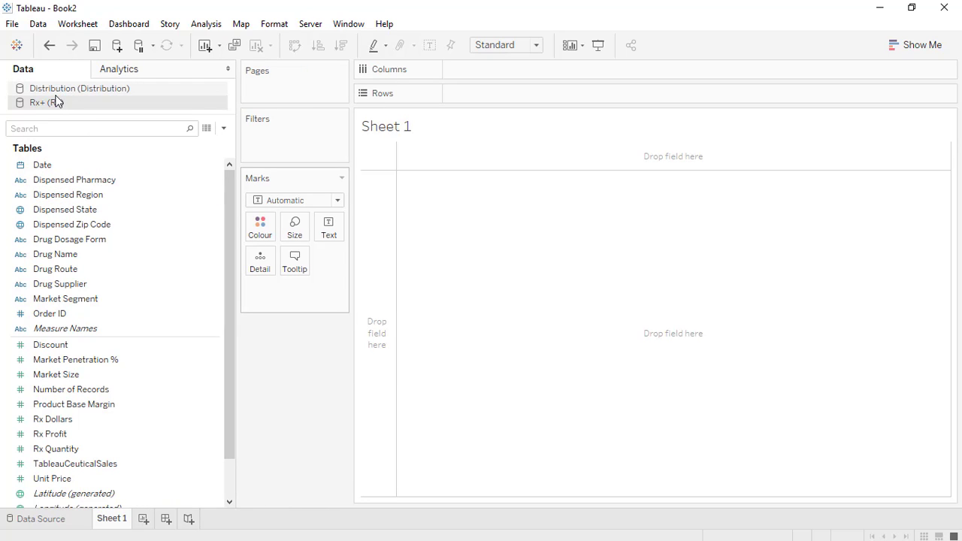
{"action": "left_click", "coordinate": [56, 90]}
{"action": "left_click", "coordinate": [56, 103]}
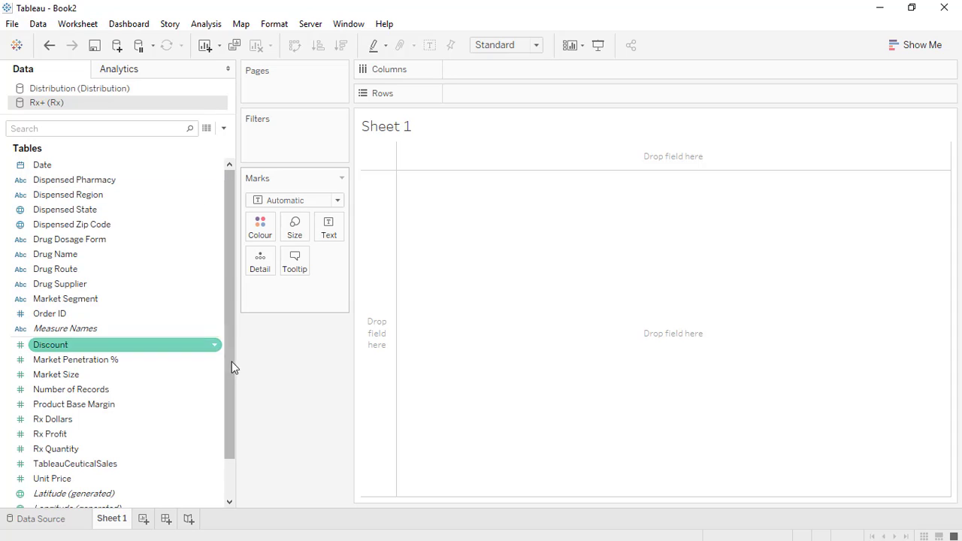
{"action": "left_click_drag", "start_coordinate": [233, 369], "coordinate": [247, 286]}
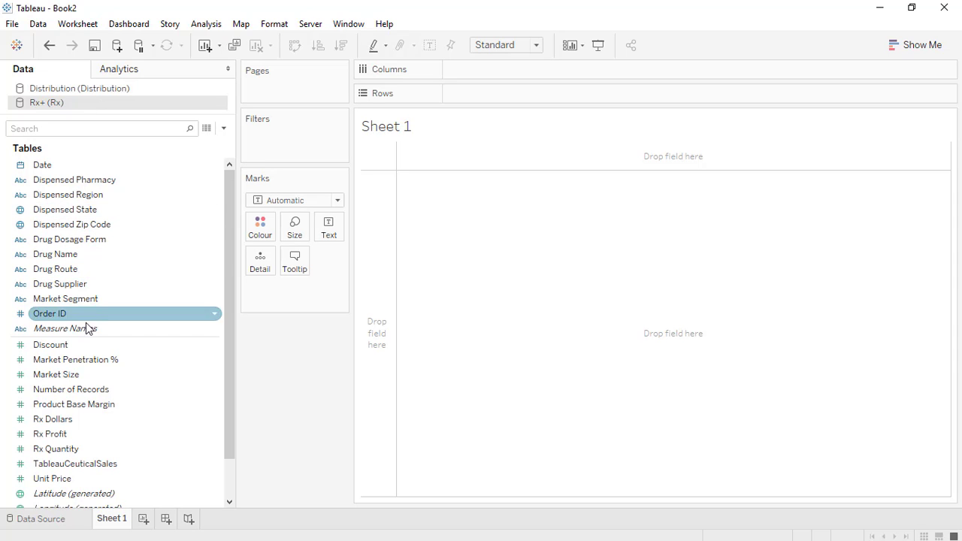
{"action": "left_click_drag", "start_coordinate": [69, 197], "coordinate": [476, 100]}
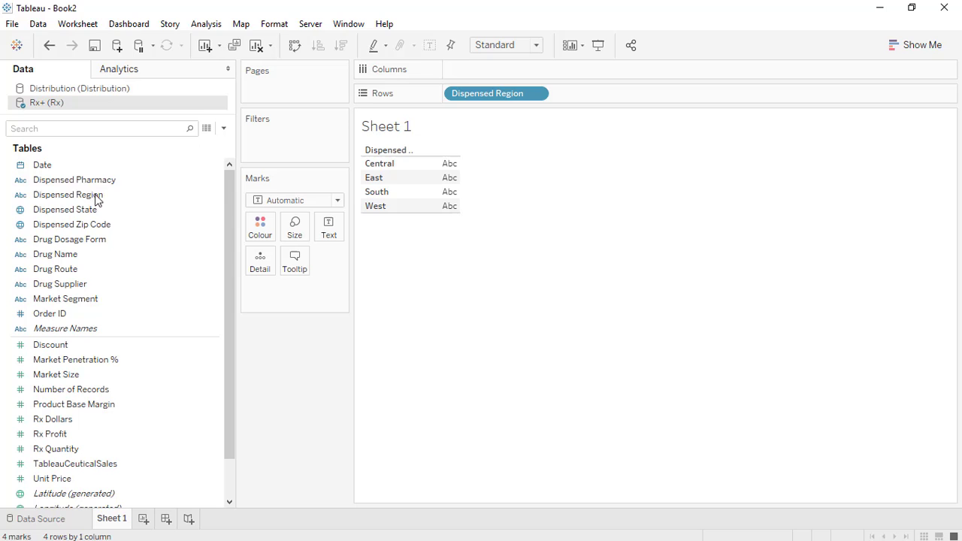
From the Distribution source, add summed Distribution Costs per Dispensed Region, showing 107,981
{"action": "left_click", "coordinate": [125, 301]}
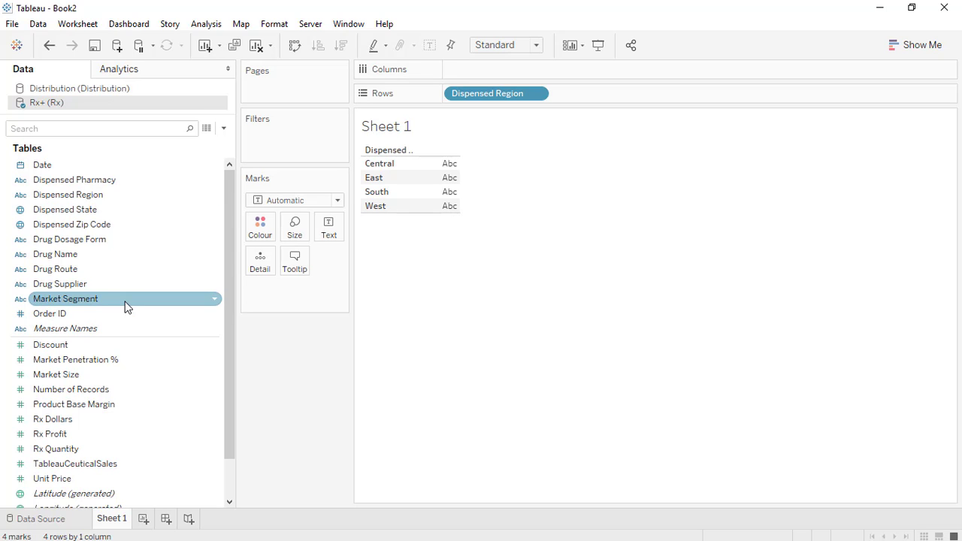
{"action": "left_click", "coordinate": [66, 90]}
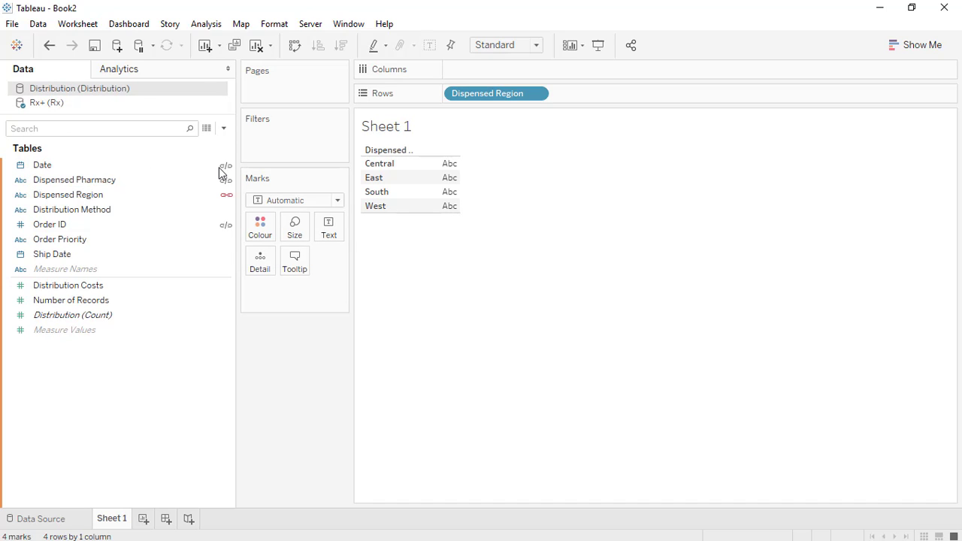
{"action": "left_click", "coordinate": [60, 199]}
{"action": "left_click", "coordinate": [506, 132]}
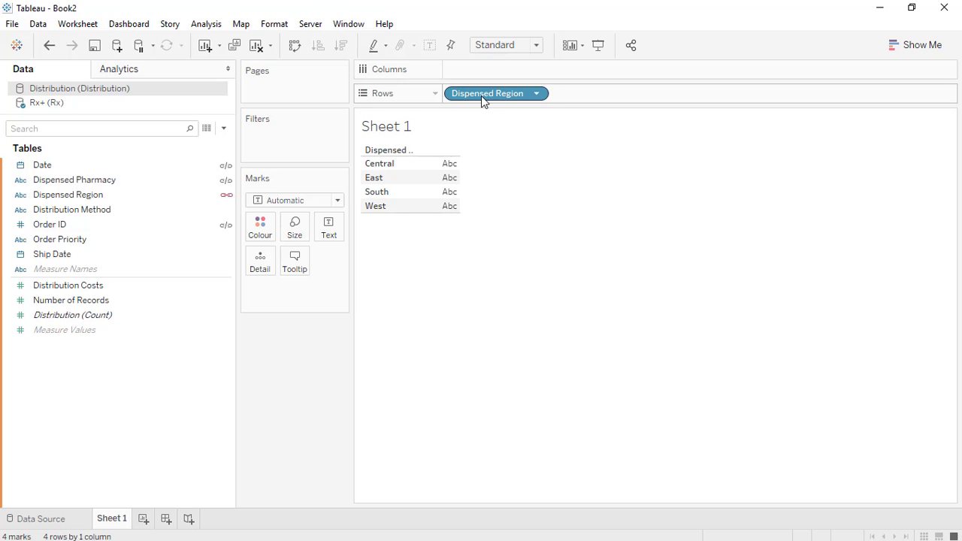
{"action": "left_click", "coordinate": [136, 196]}
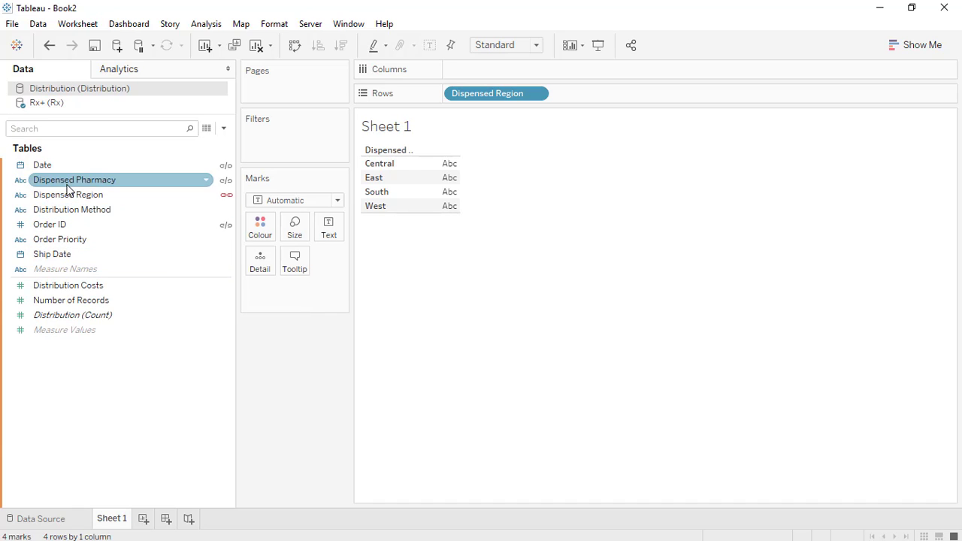
{"action": "left_click_drag", "start_coordinate": [59, 291], "coordinate": [443, 190]}
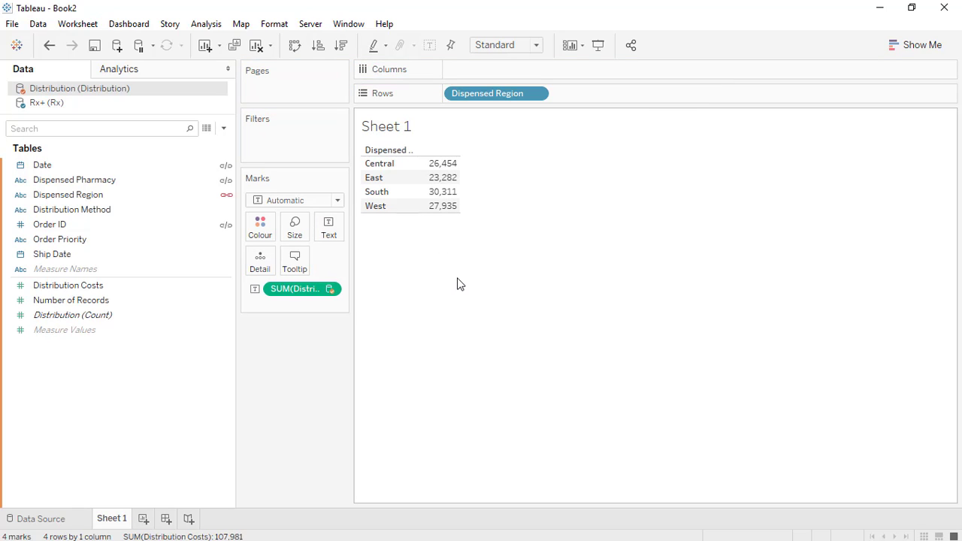
Unlink Dispensed Region, accept the warning, then relink it so each region shows its own cost
{"action": "left_click", "coordinate": [212, 196]}
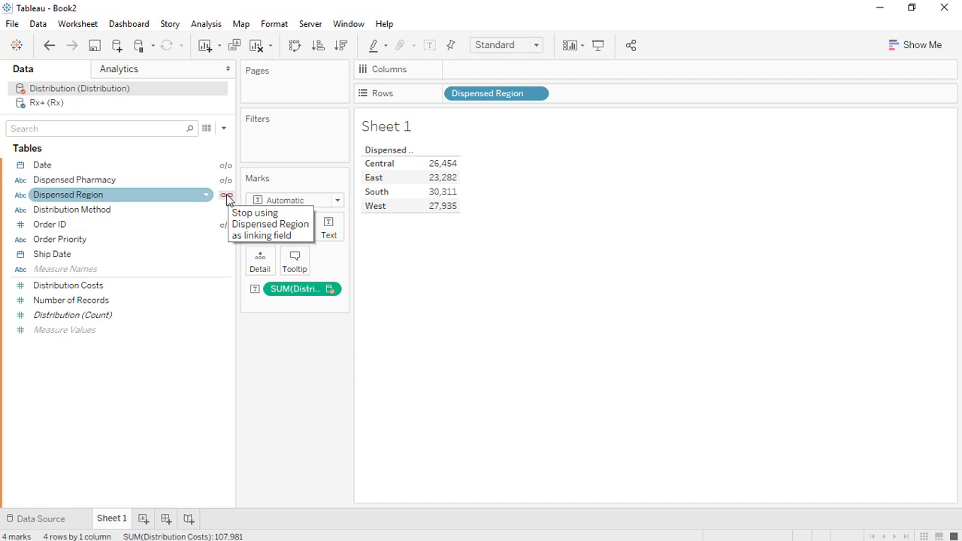
{"action": "left_click", "coordinate": [227, 197]}
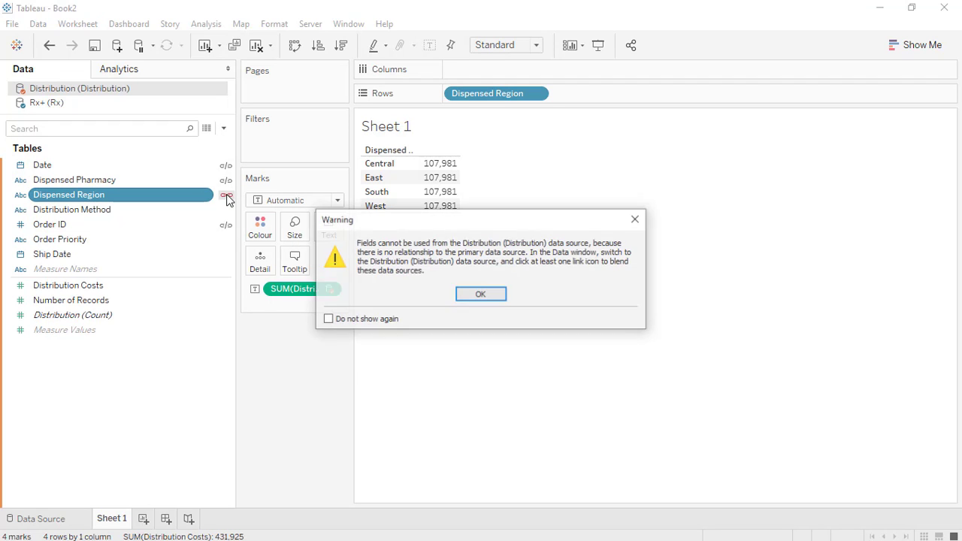
{"action": "left_click", "coordinate": [486, 295]}
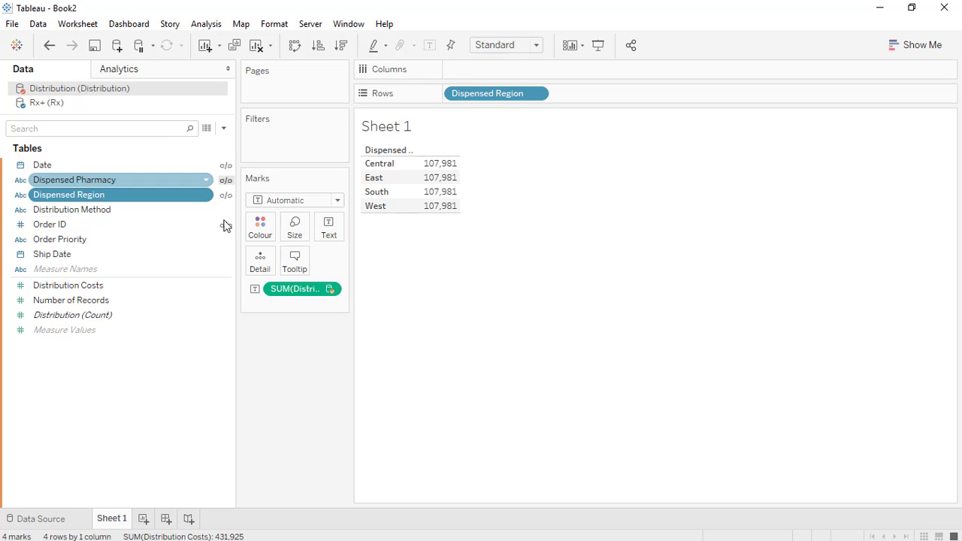
{"action": "left_click", "coordinate": [226, 195]}
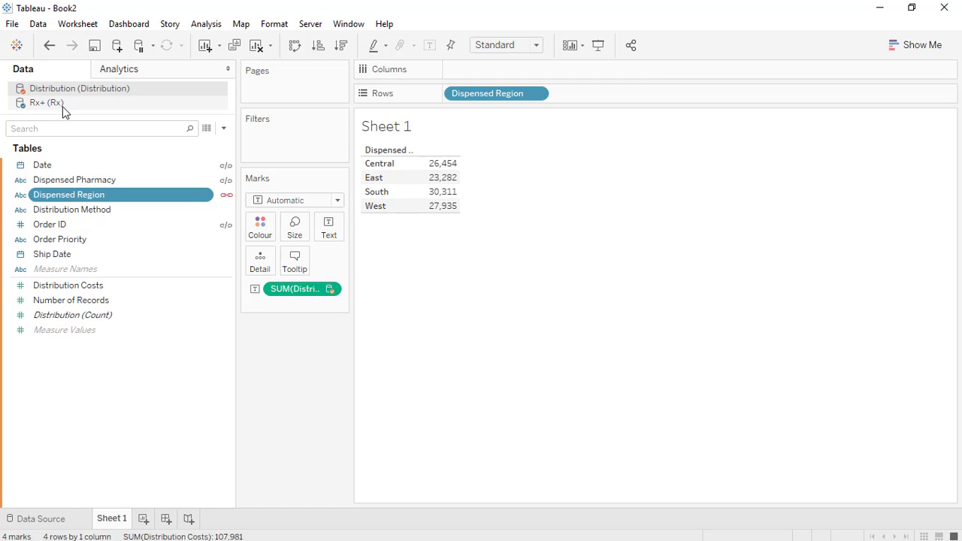
Use Show Me's Horizontal Bars for Distribution Costs, with Dispensed Region on Colour and a legend
{"action": "left_click", "coordinate": [926, 53]}
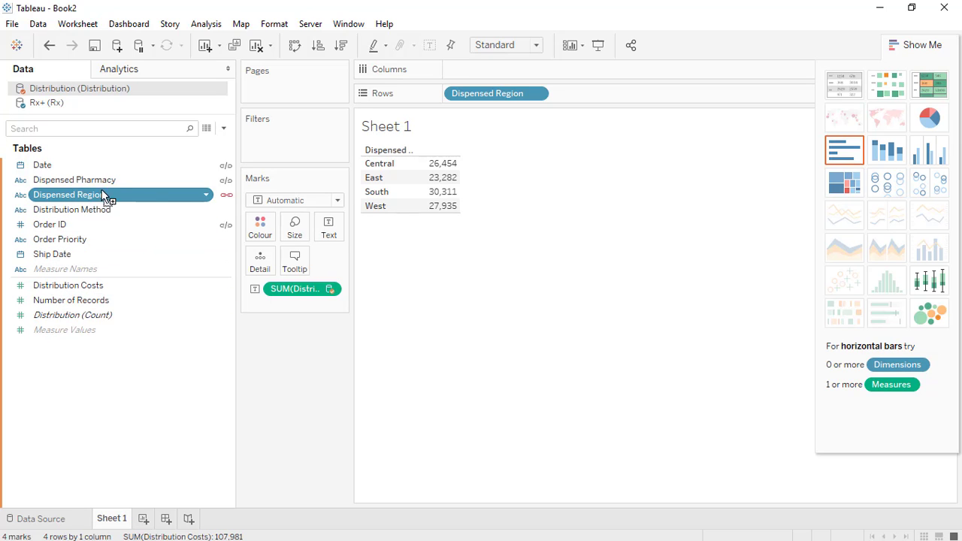
{"action": "left_click_drag", "start_coordinate": [105, 195], "coordinate": [262, 232]}
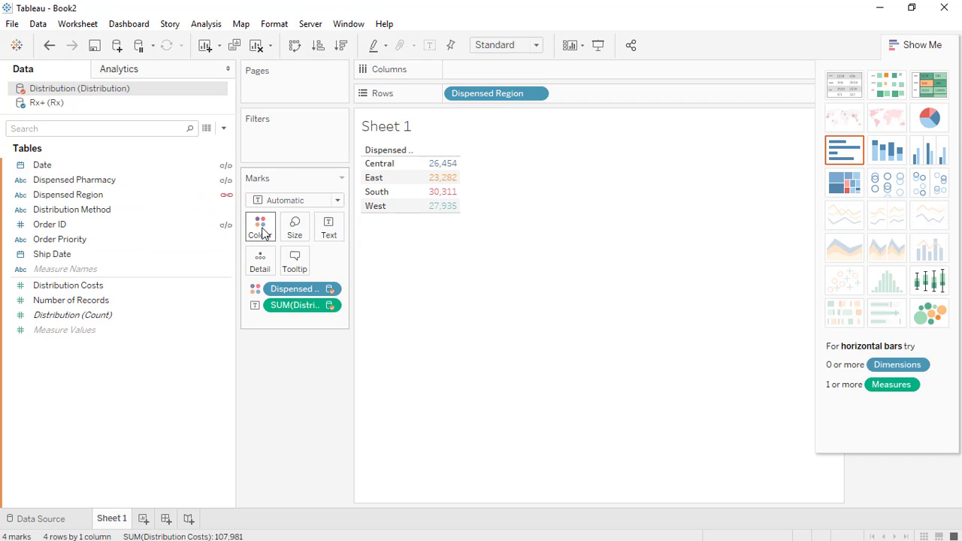
{"action": "left_click", "coordinate": [842, 161]}
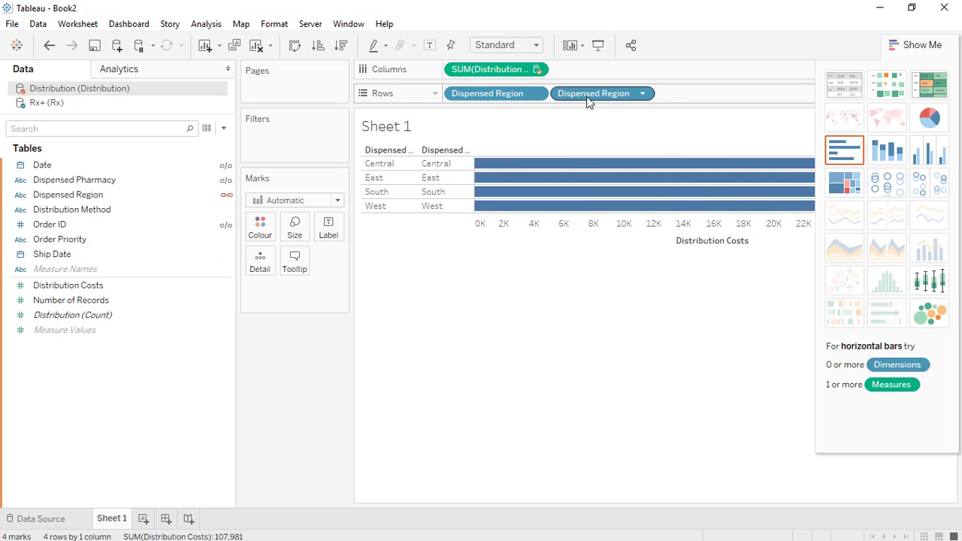
{"action": "left_click_drag", "start_coordinate": [590, 93], "coordinate": [259, 222]}
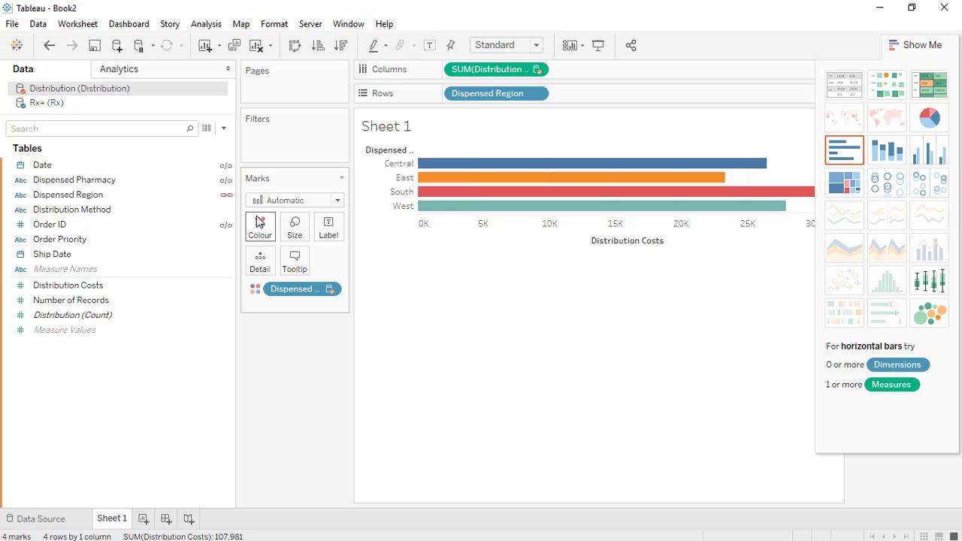
{"action": "left_click", "coordinate": [920, 44]}
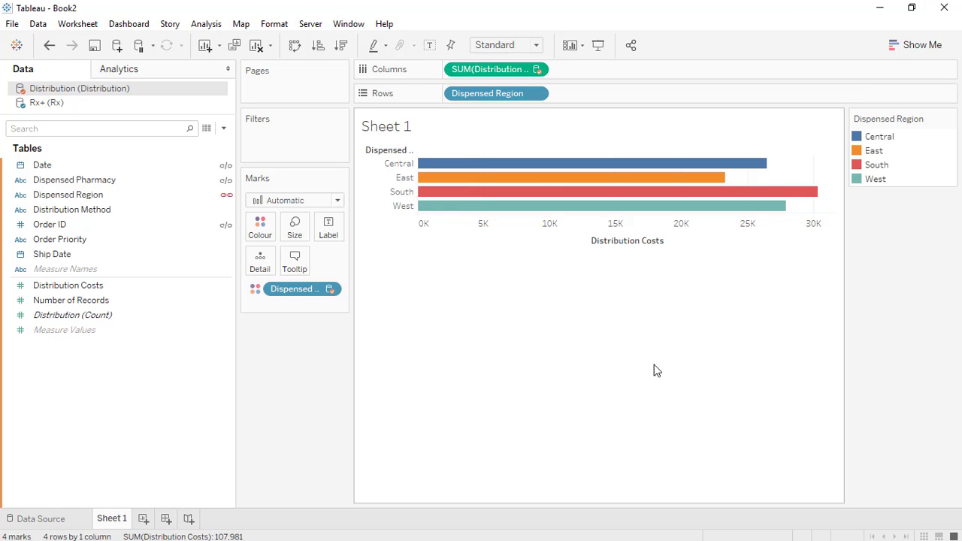